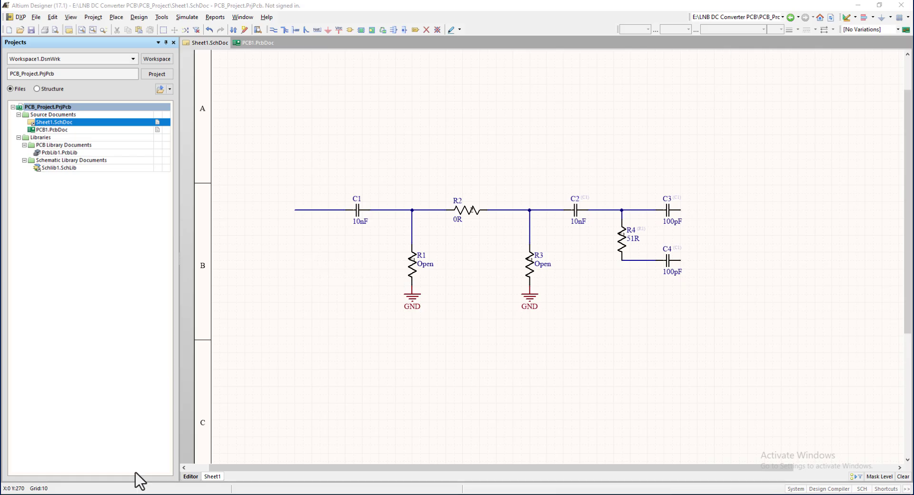
# In Chrome, rerun the Google search for Ultra Librarian and open the Ultra Librarian site.
pyautogui.moveTo(136, 490)
pyautogui.click(103, 455)
pyautogui.click(138, 30)
pyautogui.click(108, 50)
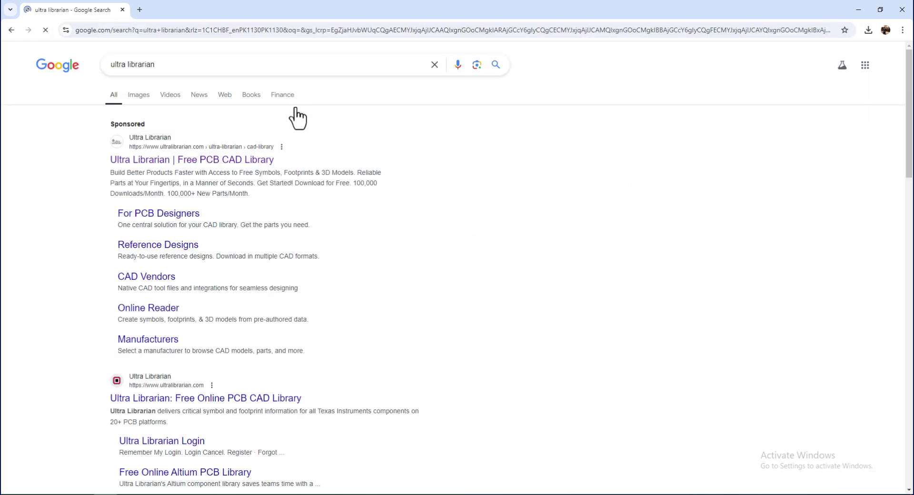
pyautogui.click(254, 164)
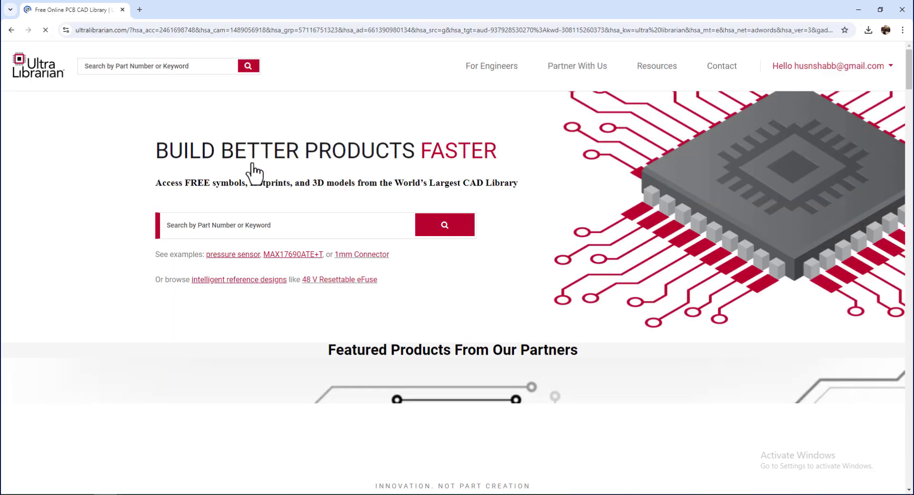
# Search Ultra Librarian for 'lt5537edd' and open the LT5537EDDB#TRPBF part page.
pyautogui.click(277, 225)
pyautogui.write('lt5537edd')
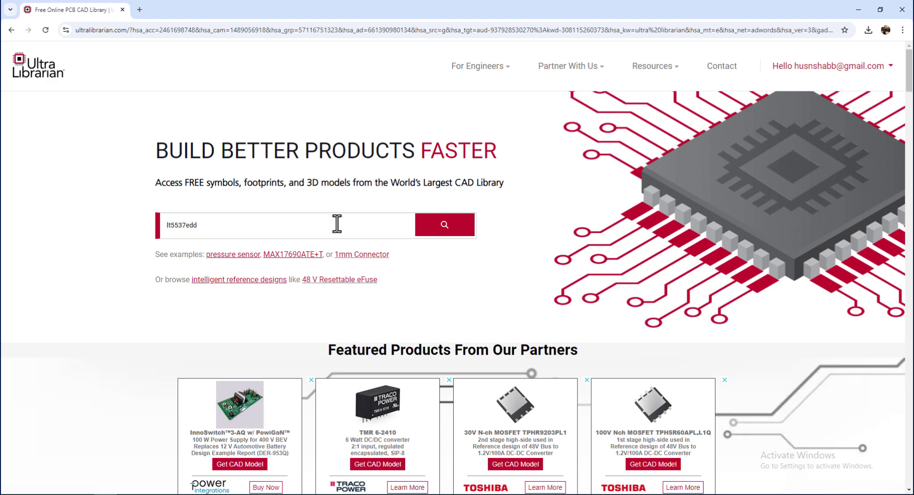
pyautogui.press('Return')
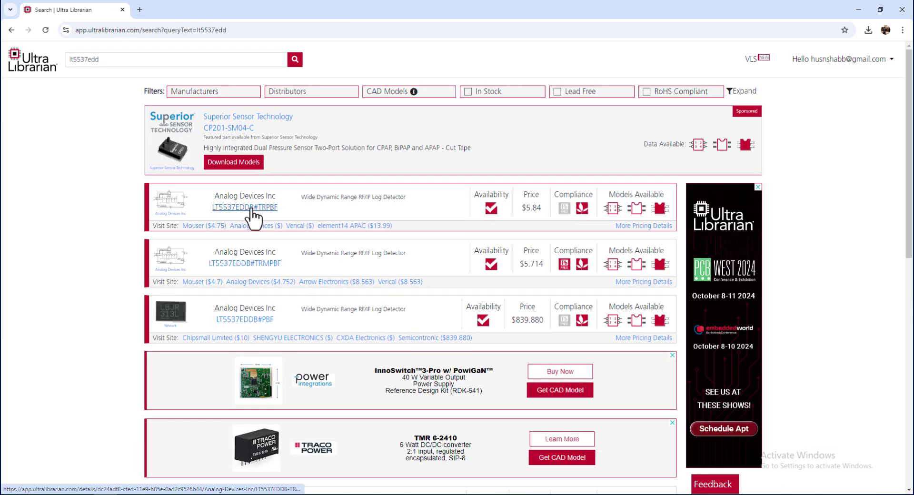
pyautogui.click(243, 209)
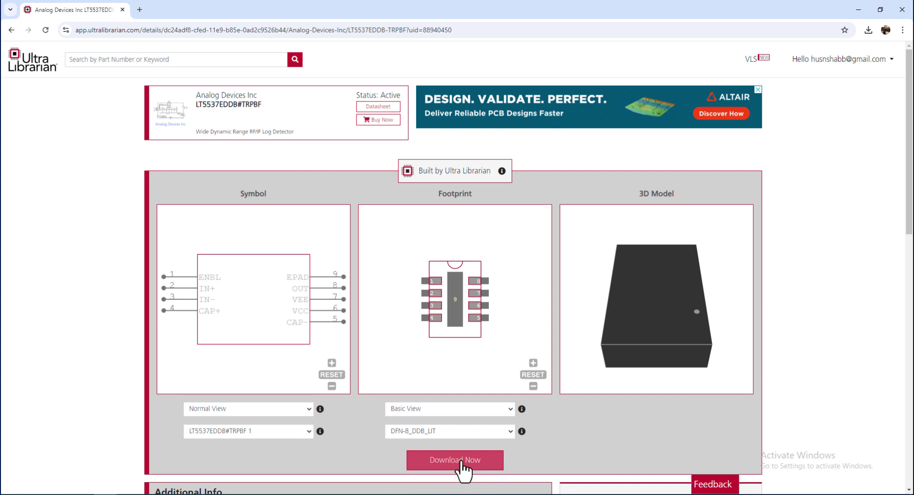
# Download the part with STEP 3D model and Altium Designer formats, using Functional symbol pin ordering.
pyautogui.click(456, 461)
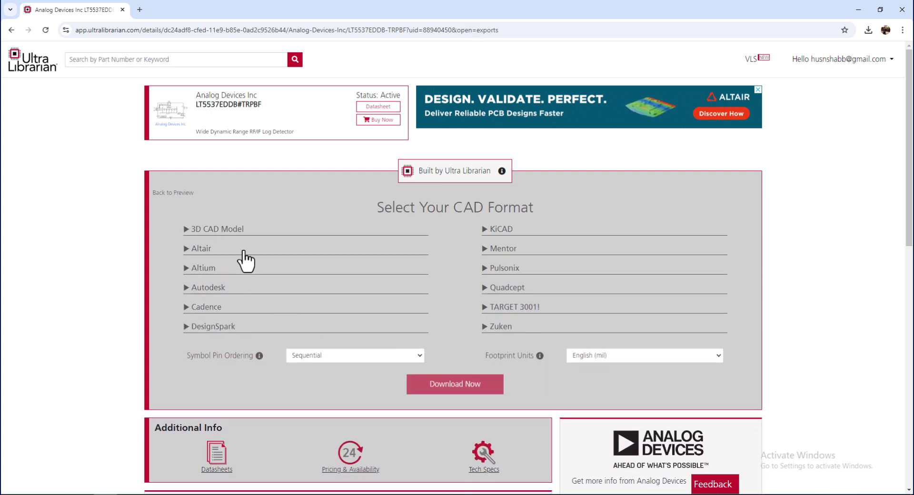
pyautogui.click(212, 230)
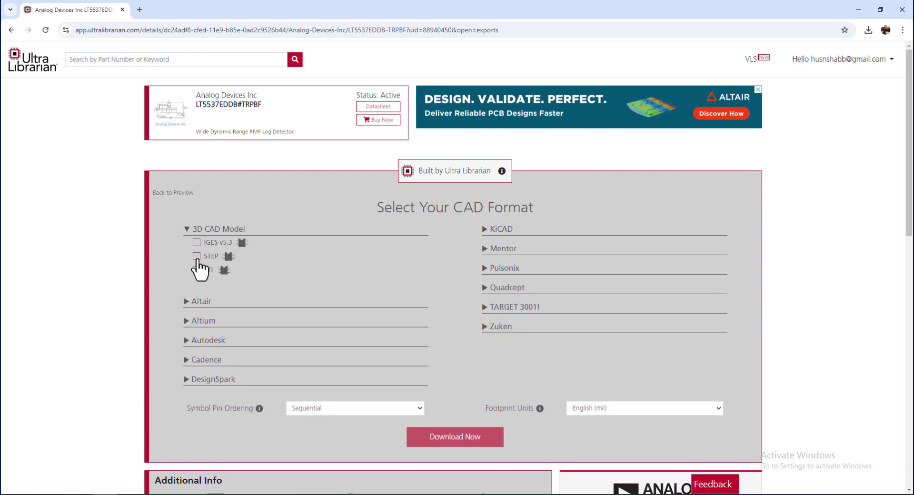
pyautogui.click(197, 257)
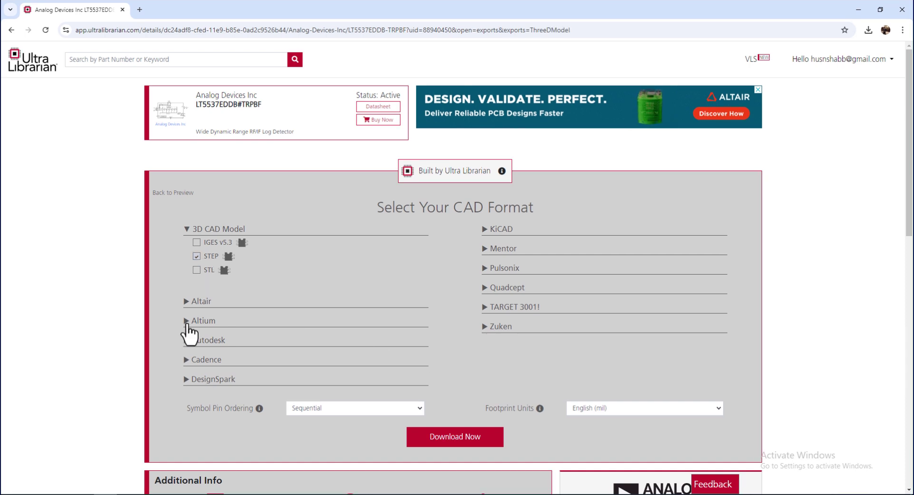
pyautogui.click(187, 323)
pyautogui.click(196, 335)
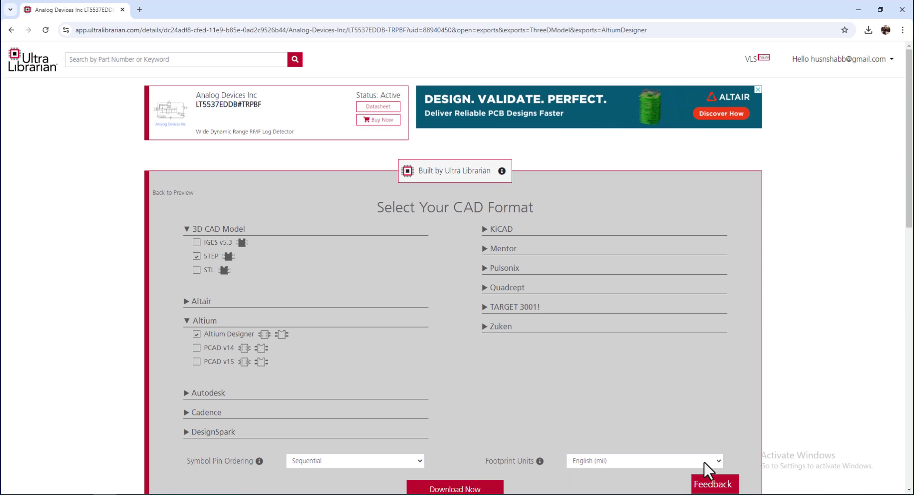
pyautogui.scroll(-2, 904, 238)
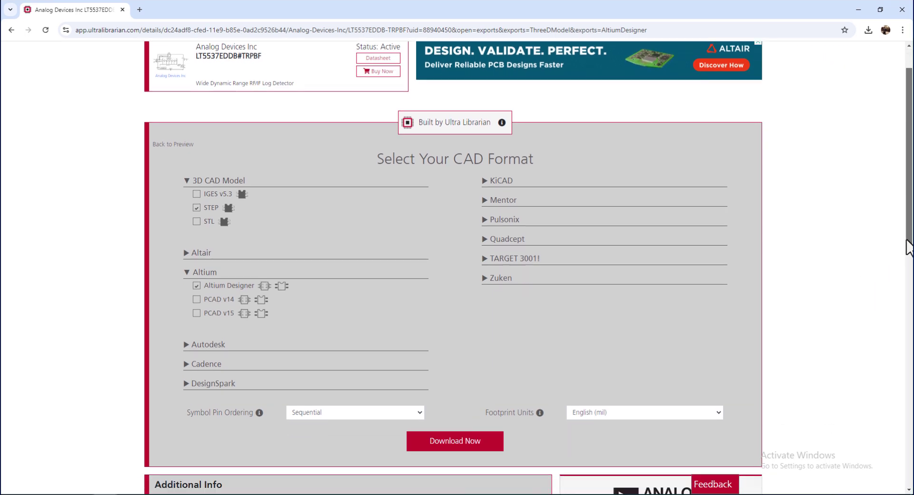
pyautogui.click(418, 361)
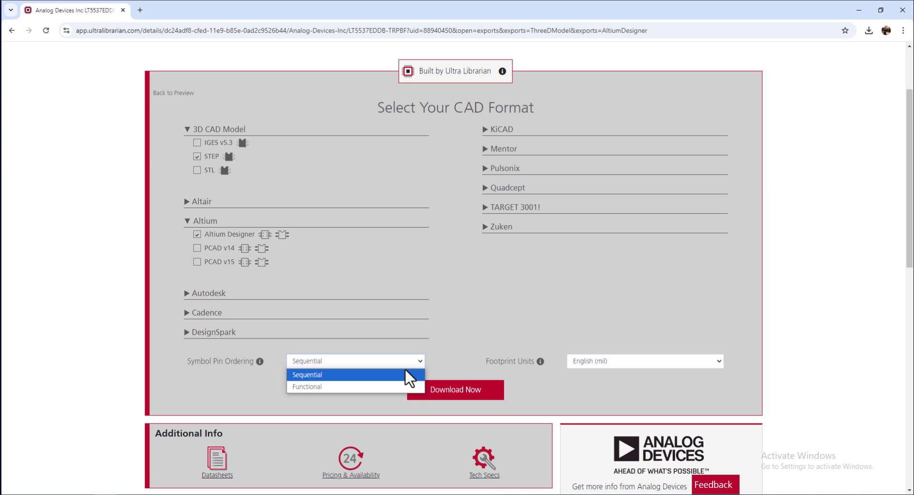
pyautogui.click(335, 387)
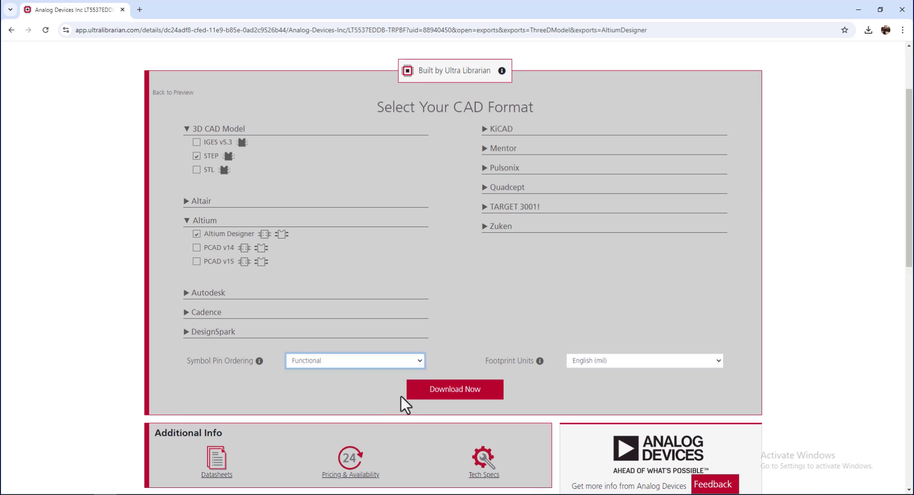
pyautogui.click(456, 395)
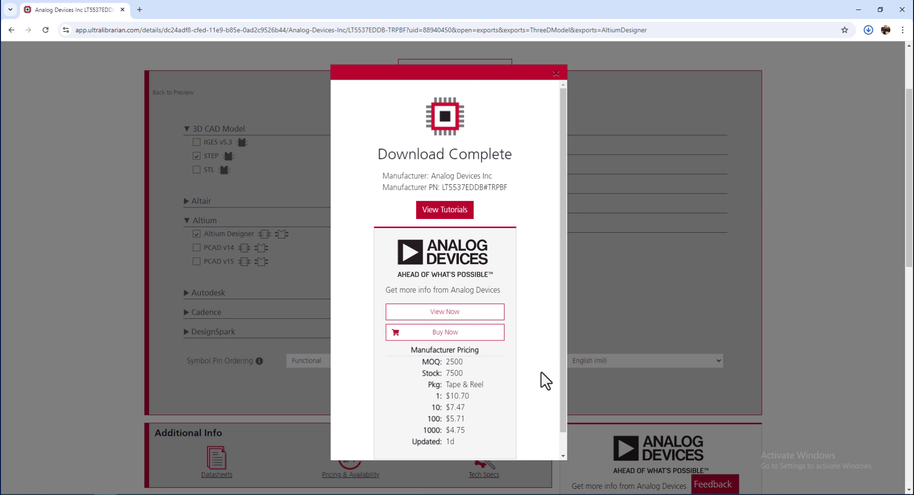
# Extract the downloaded zip into the Downloads folder.
pyautogui.click(841, 52)
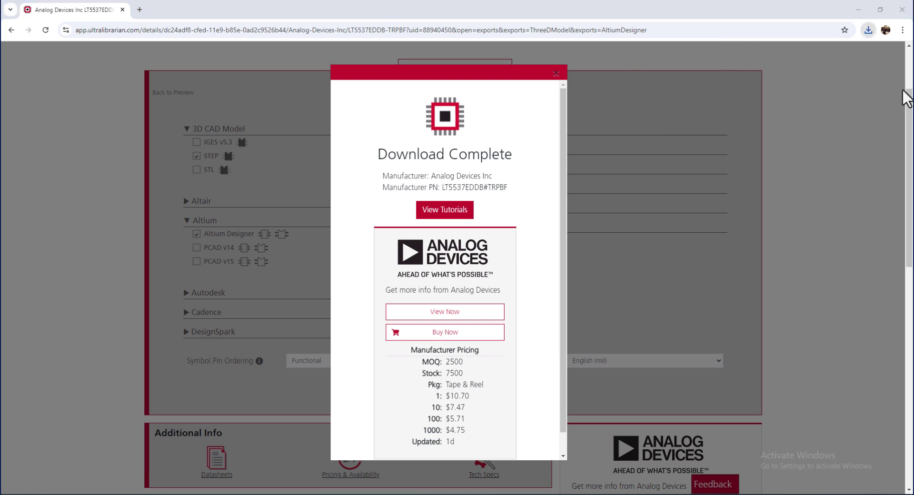
pyautogui.click(377, 153)
pyautogui.rightClick(330, 88)
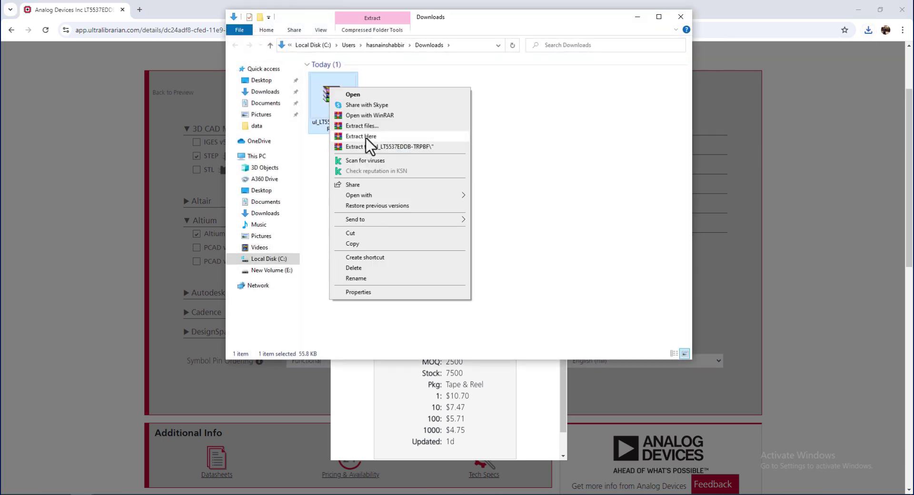
pyautogui.click(361, 137)
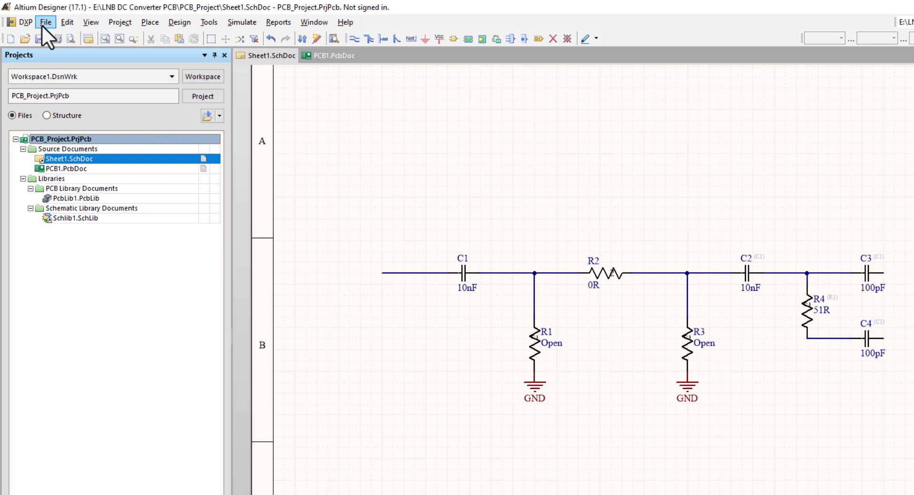
# Open the UL_Import_LT5537EDDBTRPBF script project from the AltiumDesigner download folder.
pyautogui.click(38, 20)
pyautogui.click(72, 53)
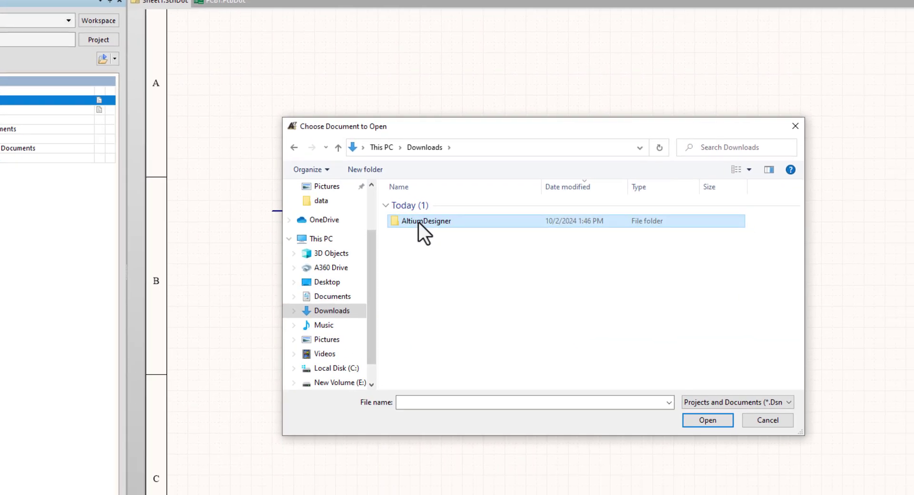
pyautogui.doubleClick(519, 277)
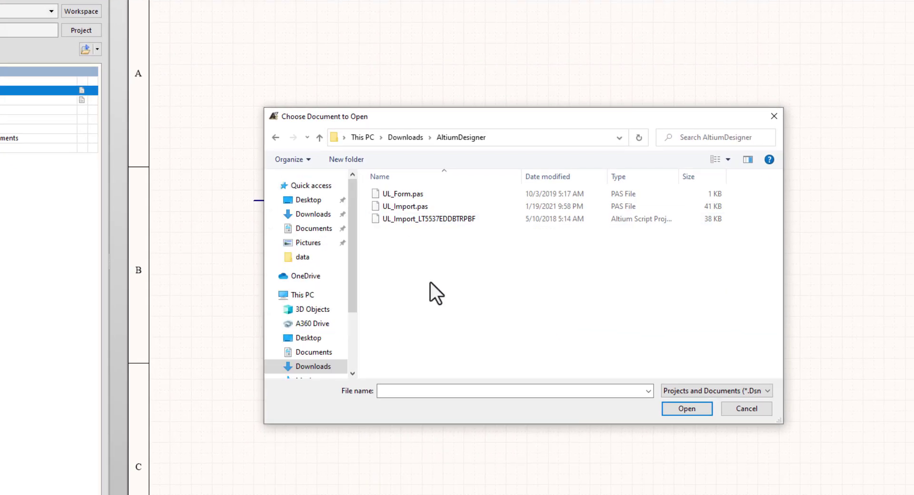
pyautogui.click(403, 218)
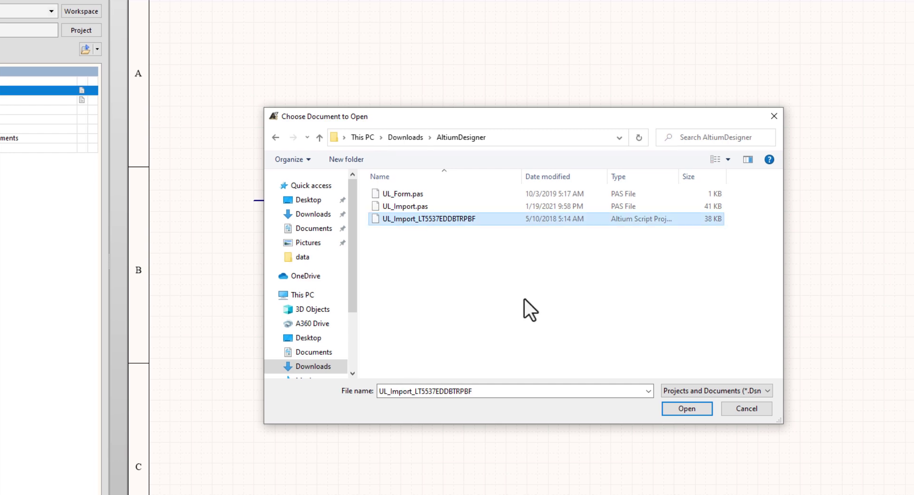
pyautogui.click(686, 409)
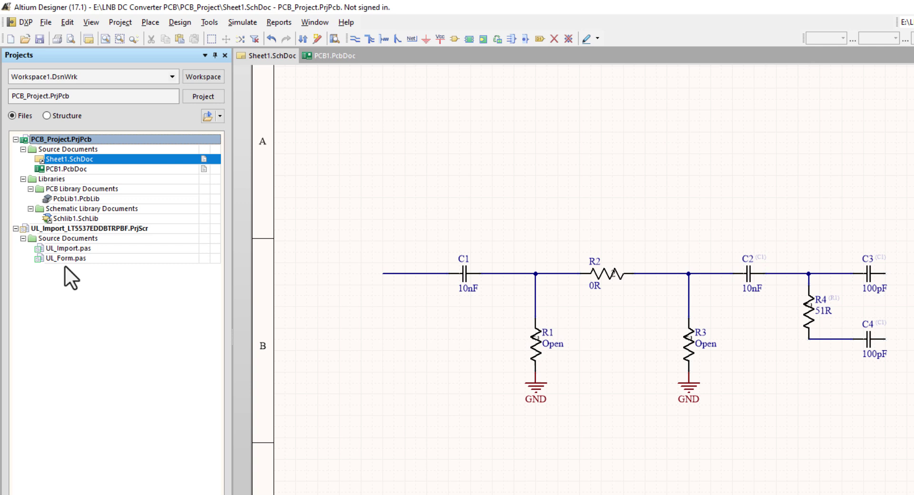
# Run the UL_Form.pas import script on LT5537EDDBTRPBF.txt and start the import.
pyautogui.doubleClick(58, 259)
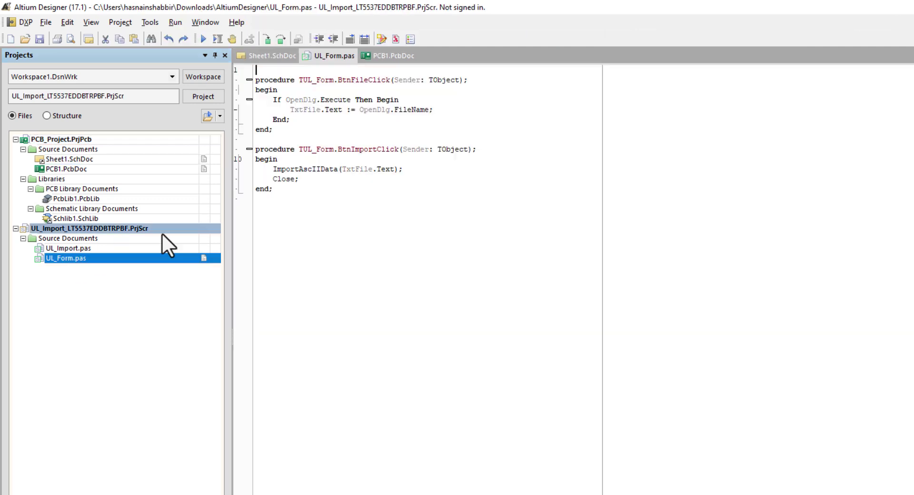
pyautogui.click(203, 40)
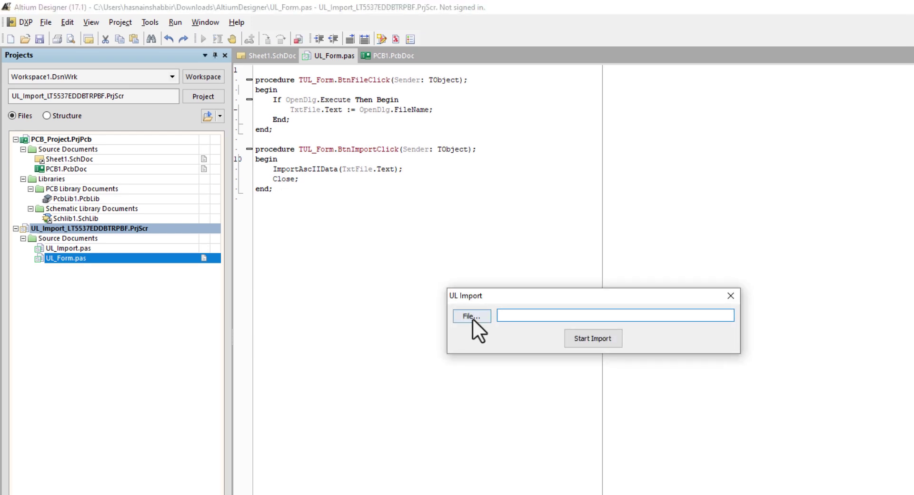
pyautogui.click(472, 315)
pyautogui.click(510, 259)
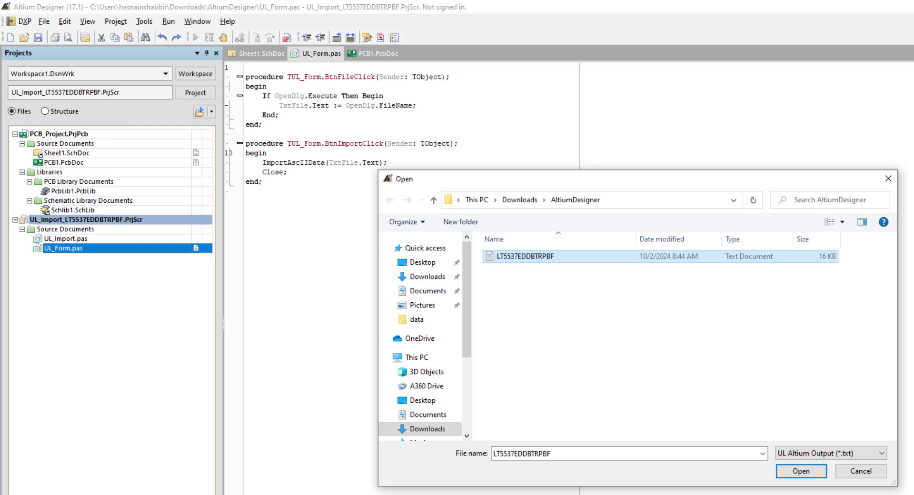
pyautogui.click(807, 475)
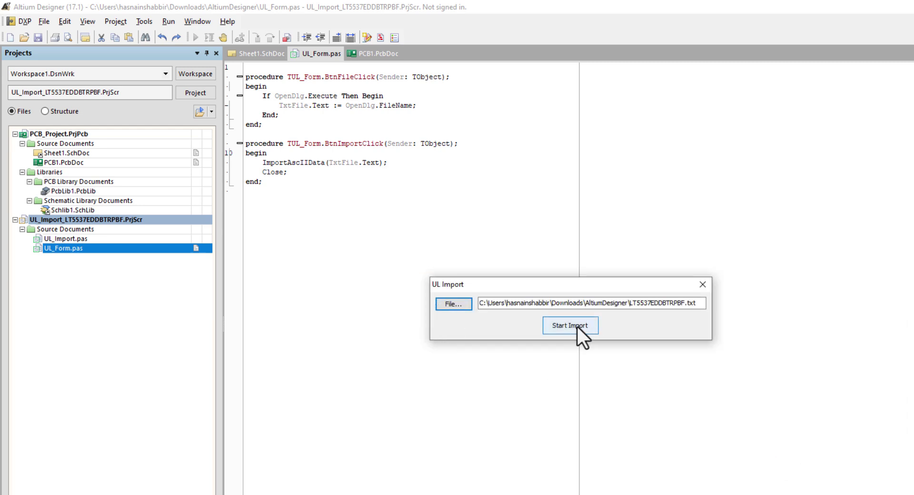
pyautogui.press('Return')
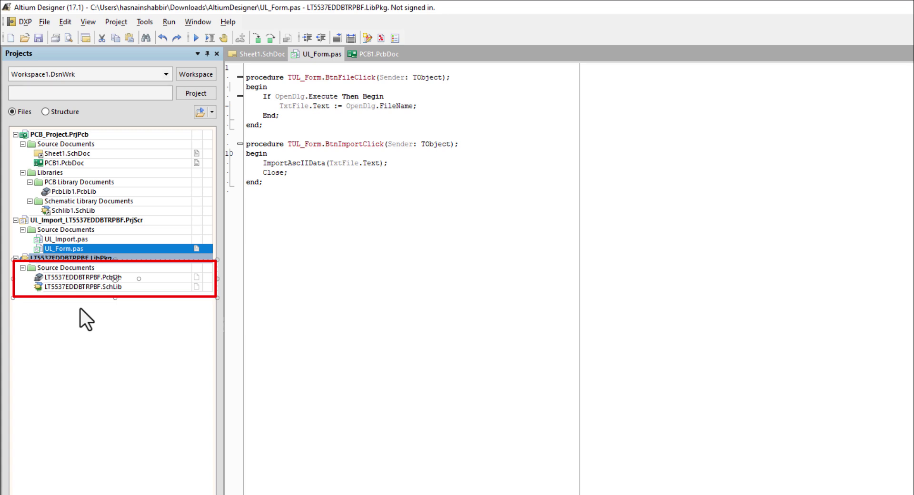
# Copy the LT5537EDDBTRPBF component from the imported LT5537EDDBTRPBF.SchLib.
pyautogui.doubleClick(62, 286)
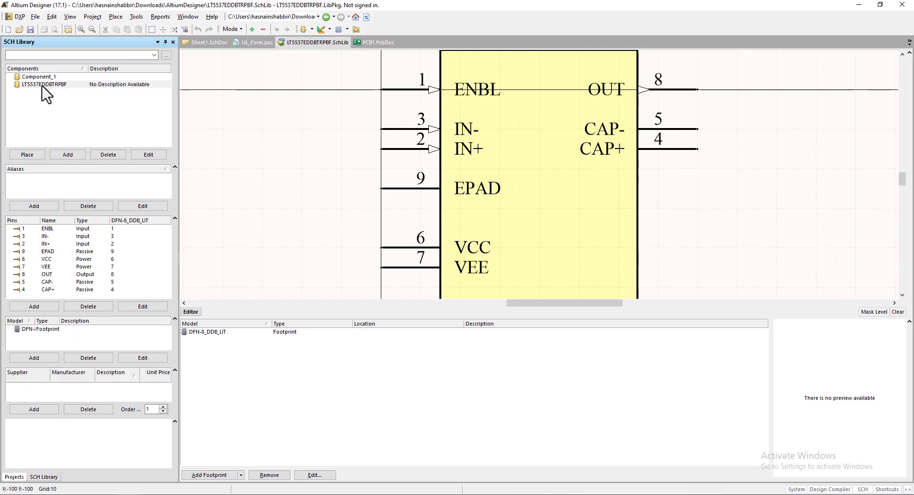
pyautogui.rightClick(45, 85)
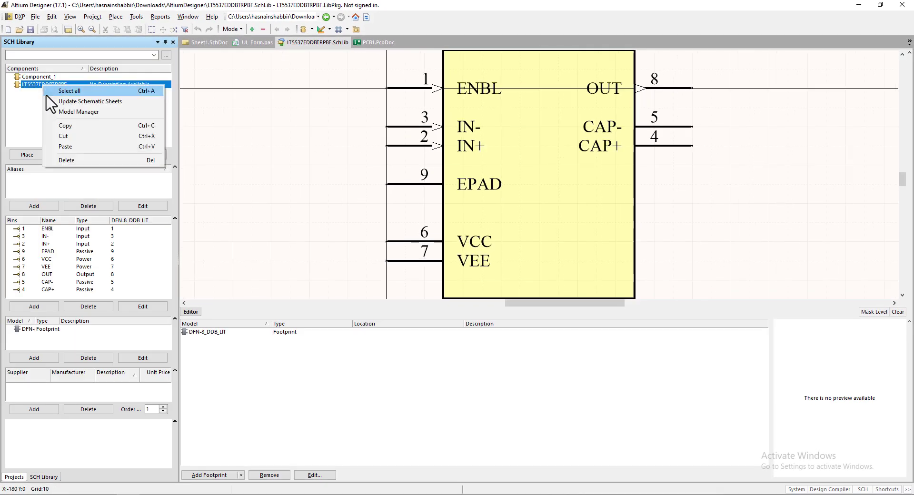
pyautogui.click(67, 126)
# Paste the symbol into Schlib1.SchLib, then open the imported LT5537EDDBTRPBF.PcbLib.
pyautogui.click(205, 43)
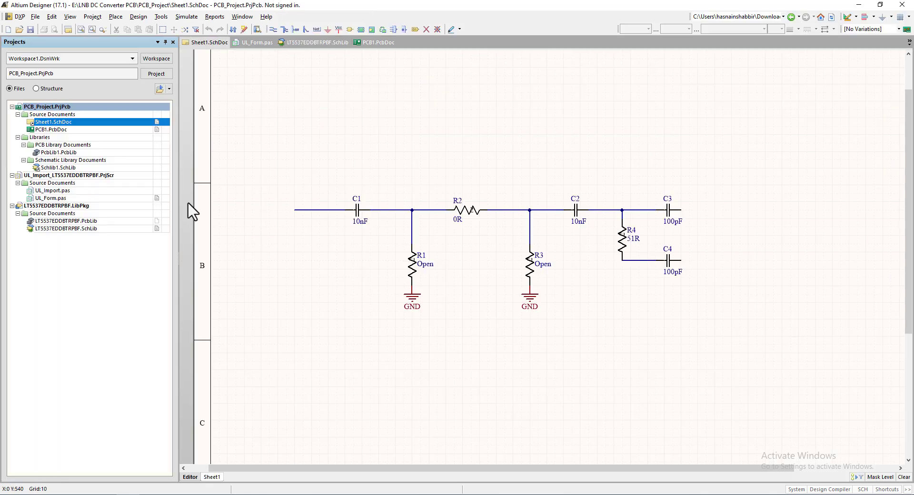
pyautogui.doubleClick(49, 167)
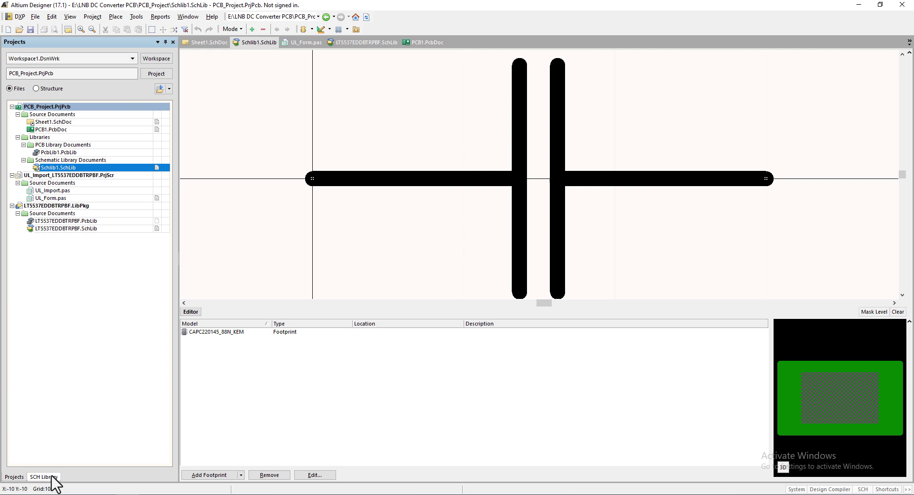
pyautogui.click(45, 476)
pyautogui.rightClick(55, 109)
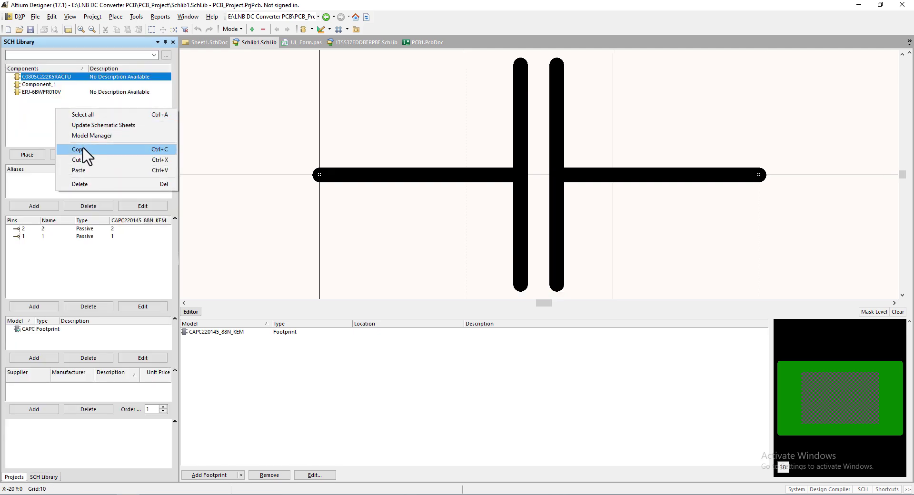
pyautogui.click(83, 172)
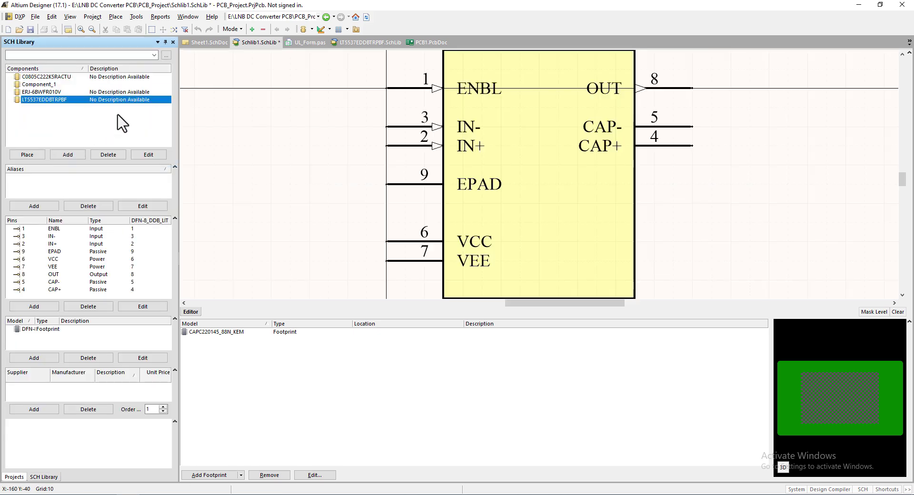
pyautogui.click(215, 44)
pyautogui.doubleClick(48, 220)
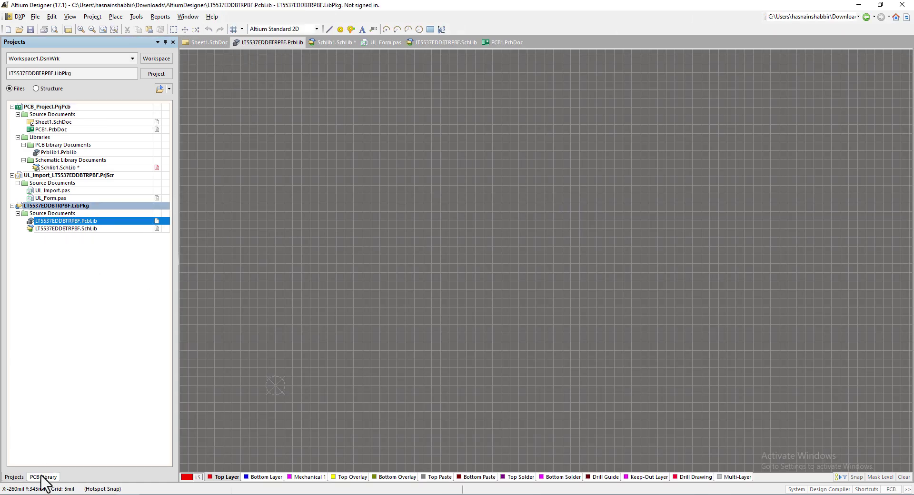
# Copy the DFN-8_DDB_LIT footprint from the imported PcbLib's component list.
pyautogui.click(43, 477)
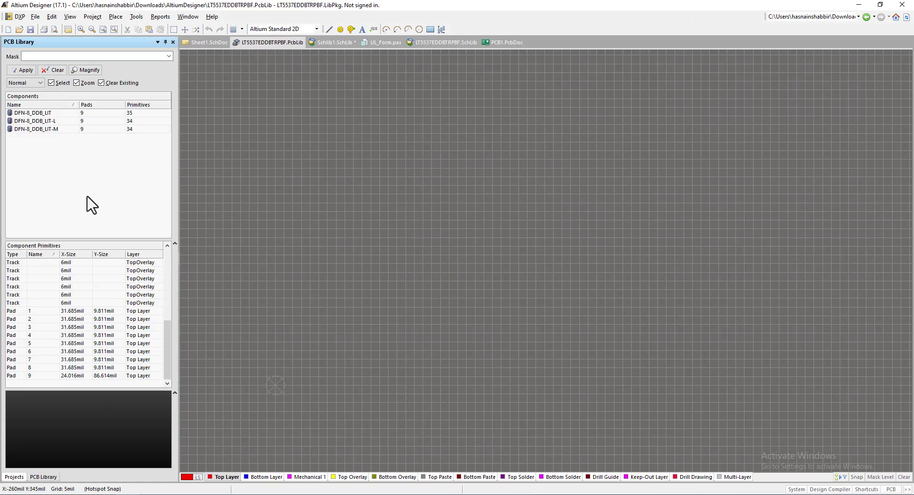
pyautogui.rightClick(34, 114)
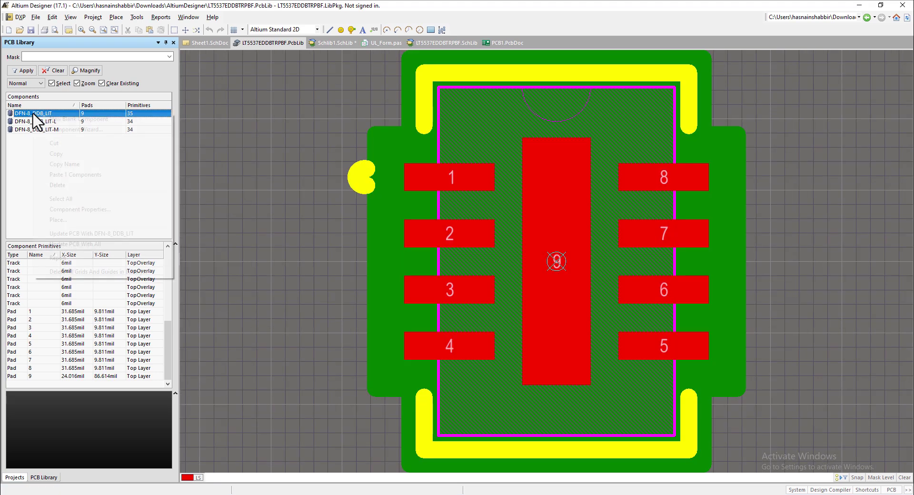
pyautogui.click(67, 154)
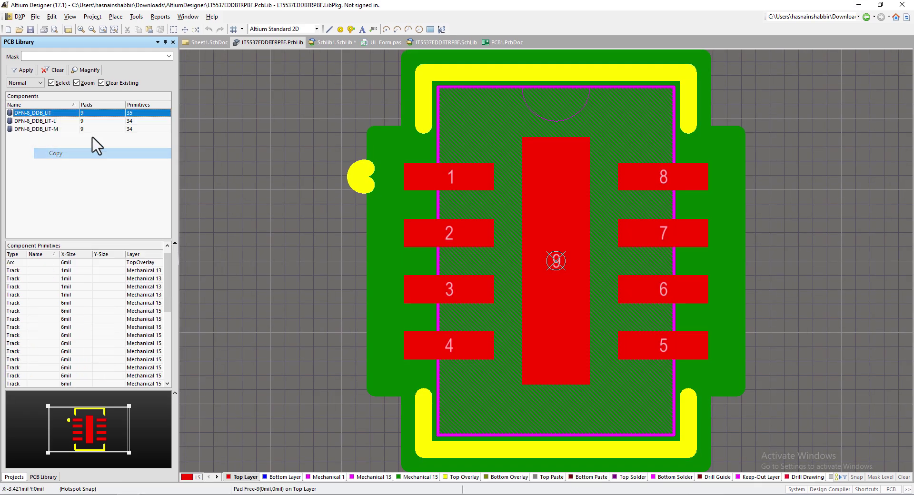
# Open the project's PcbLib1.PcbLib and bring up its component list actions.
pyautogui.click(206, 43)
pyautogui.click(52, 154)
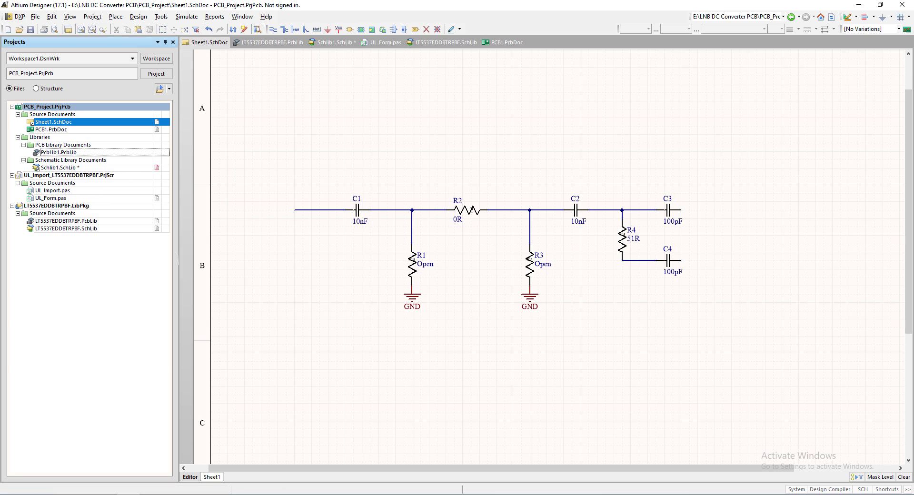
pyautogui.doubleClick(52, 152)
pyautogui.click(42, 477)
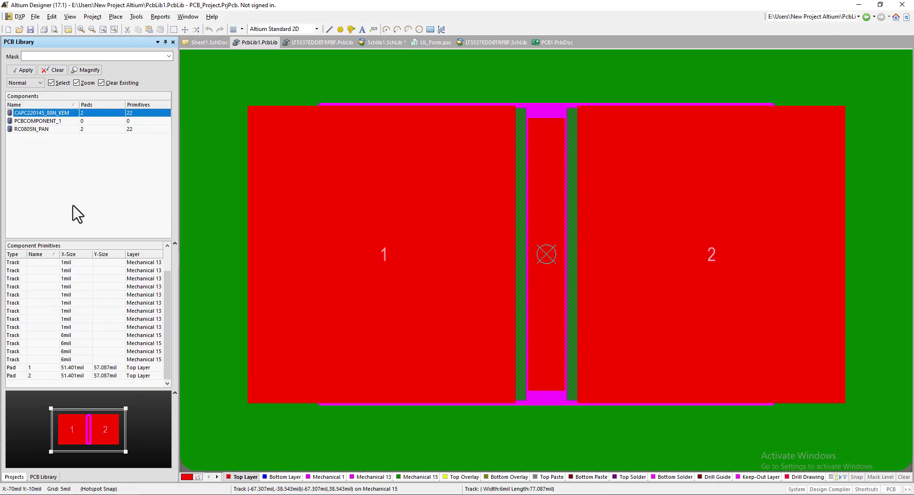
pyautogui.rightClick(65, 177)
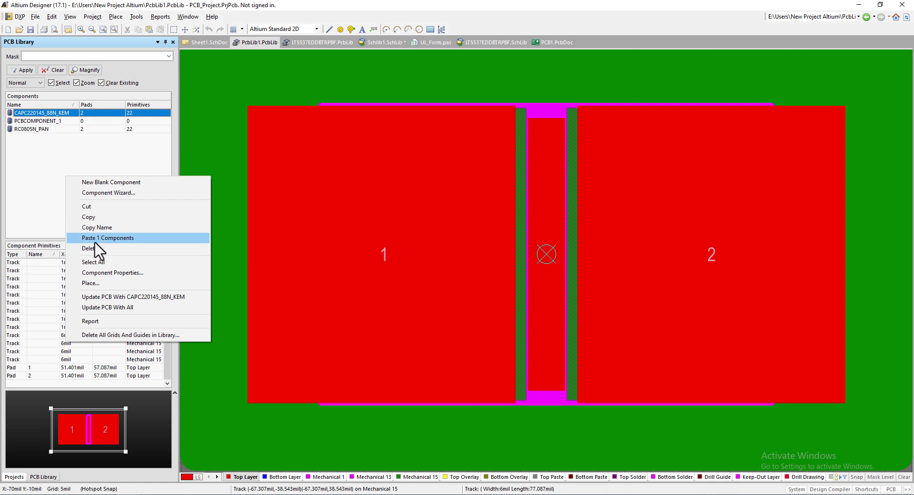
# Paste DFN-8_DDB_LIT into PcbLib1, close the imported PcbLib, and close PcbLib1 saving changes.
pyautogui.click(101, 237)
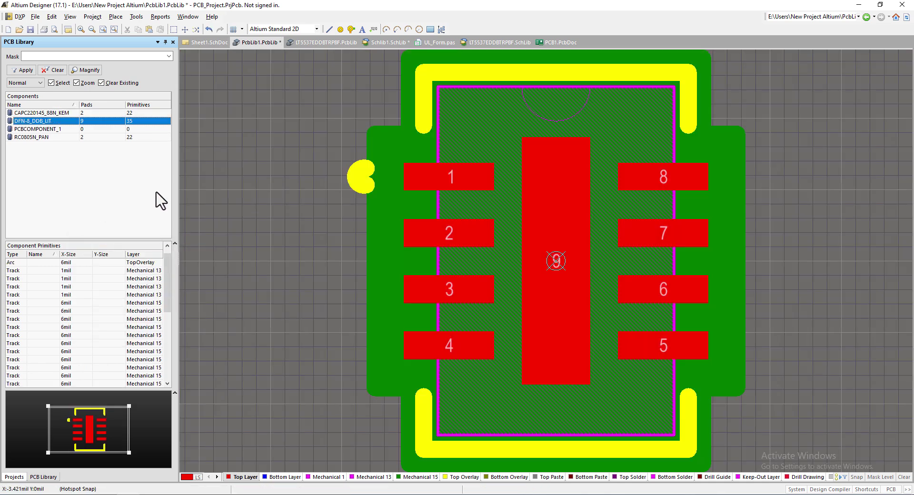
pyautogui.click(322, 41)
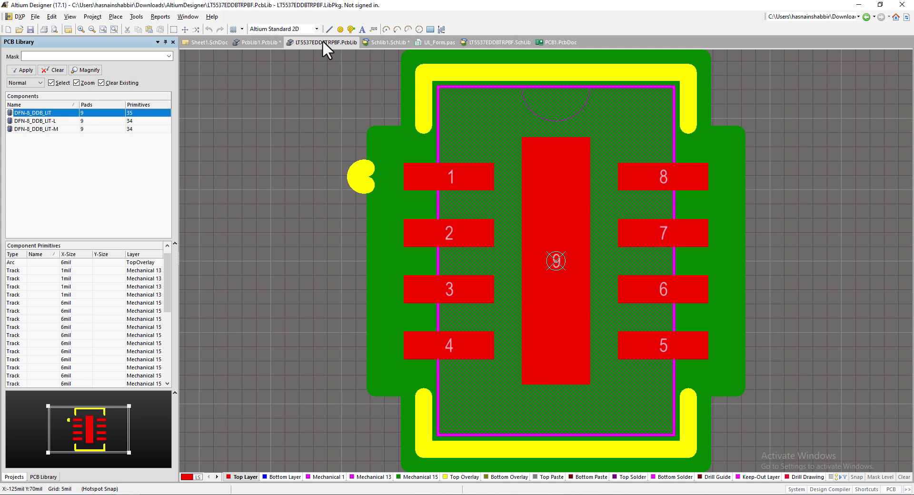
pyautogui.rightClick(321, 40)
pyautogui.click(368, 45)
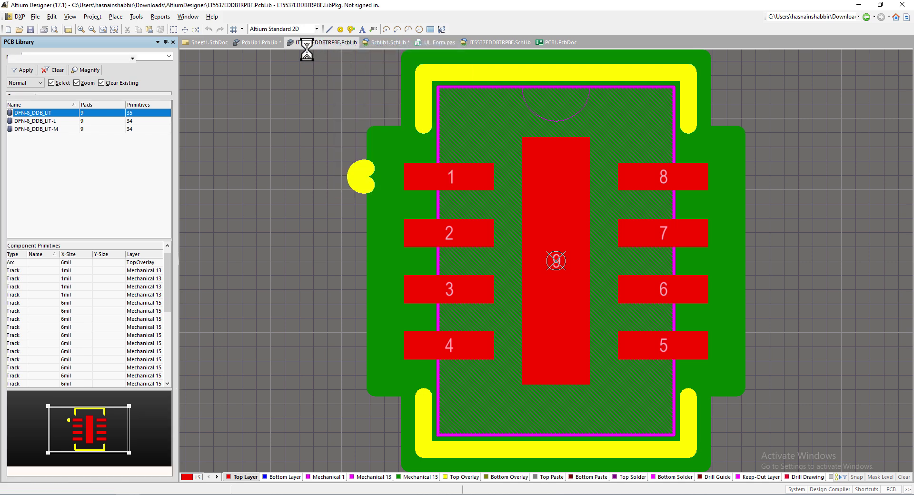
pyautogui.rightClick(255, 42)
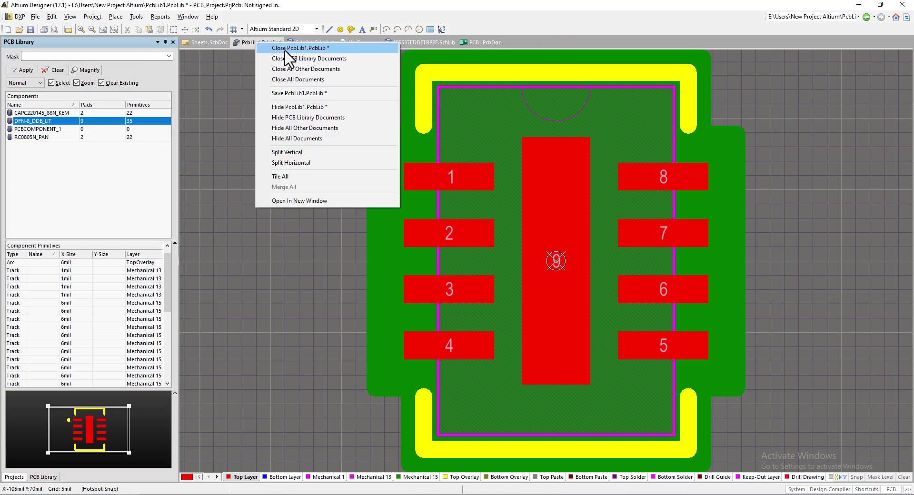
pyautogui.click(285, 49)
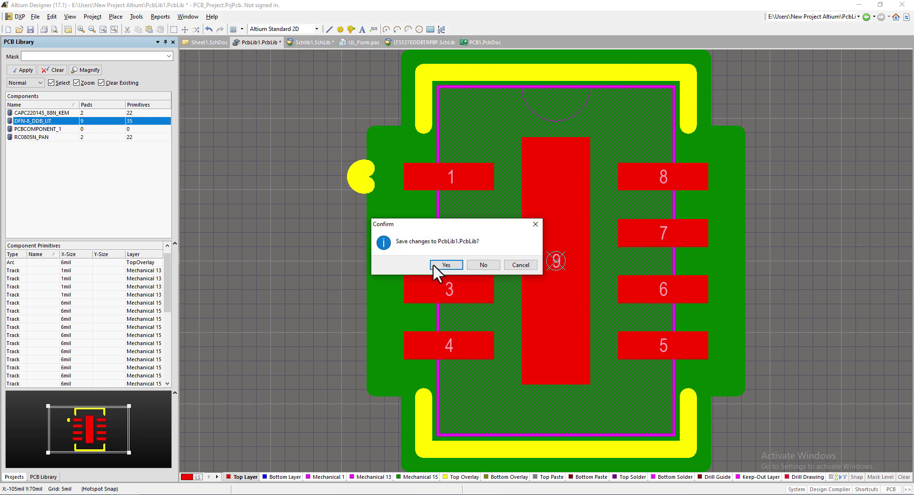
pyautogui.click(434, 264)
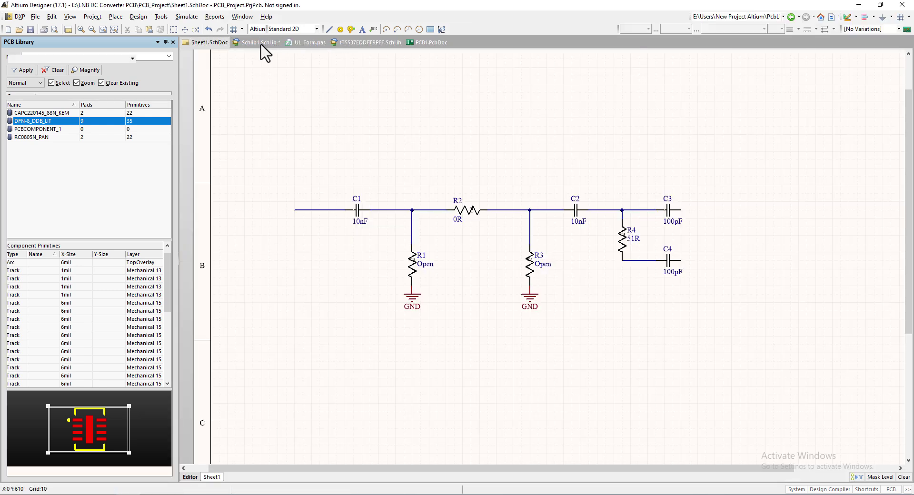
# Close Schlib1 with its changes saved, plus UL_Form.pas and the imported LT5537EDDBTRPBF.SchLib.
pyautogui.rightClick(259, 43)
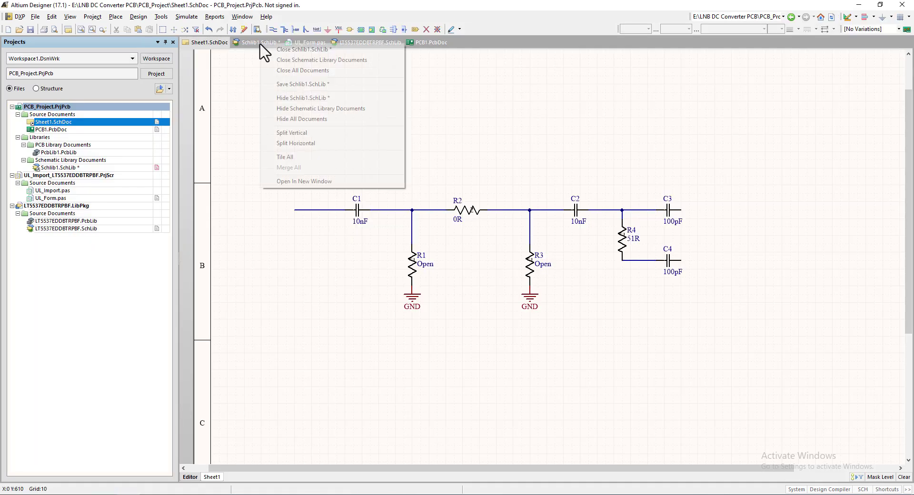
pyautogui.click(287, 49)
pyautogui.click(441, 265)
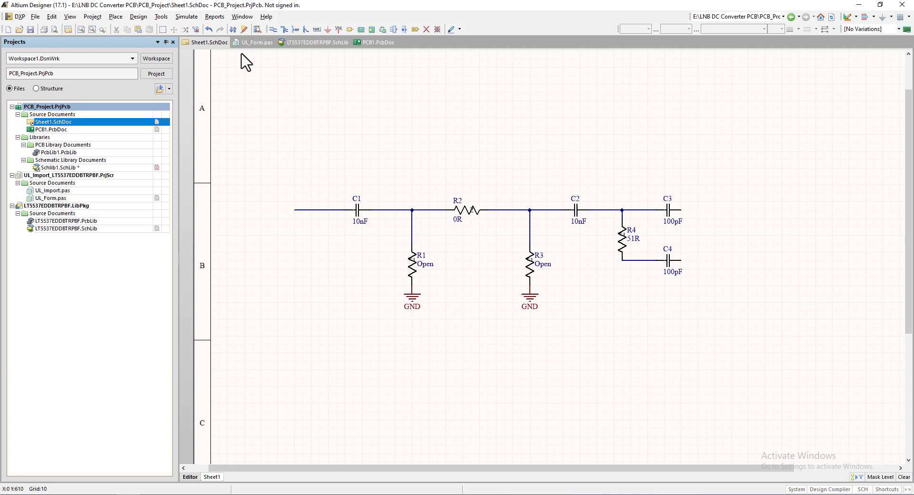
pyautogui.rightClick(257, 44)
pyautogui.click(285, 50)
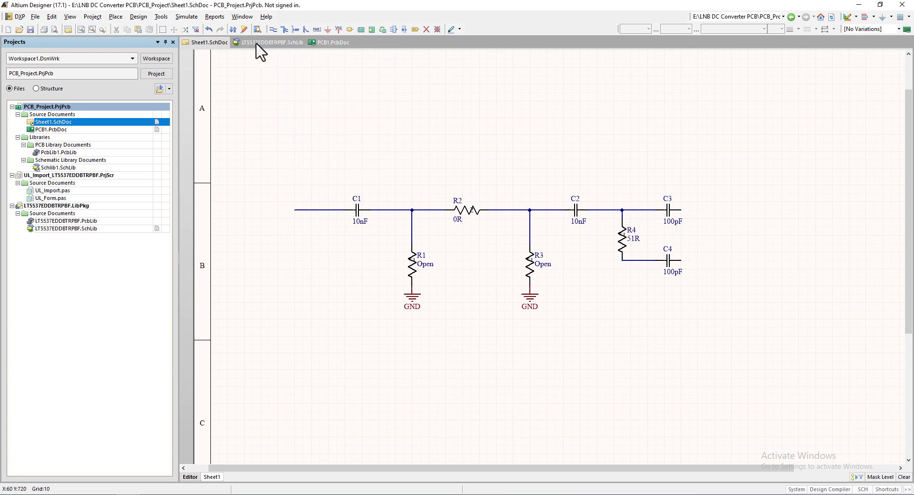
pyautogui.rightClick(257, 43)
pyautogui.click(291, 49)
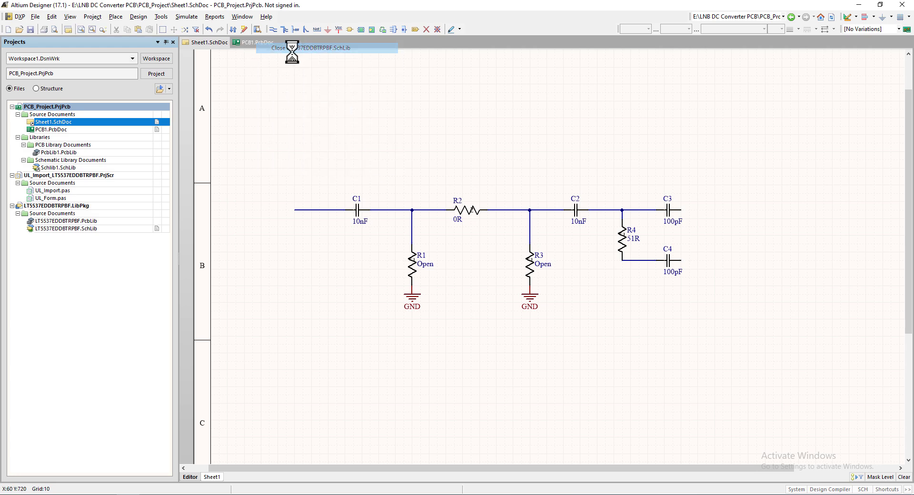
# Close the LT5537EDDBTRPBF.LibPkg and UL_Import script projects.
pyautogui.rightClick(38, 208)
pyautogui.click(73, 312)
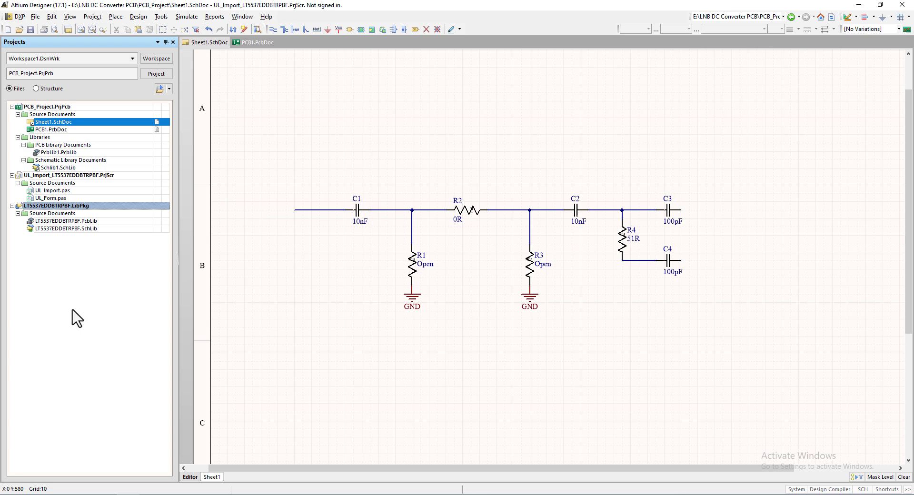
pyautogui.rightClick(47, 176)
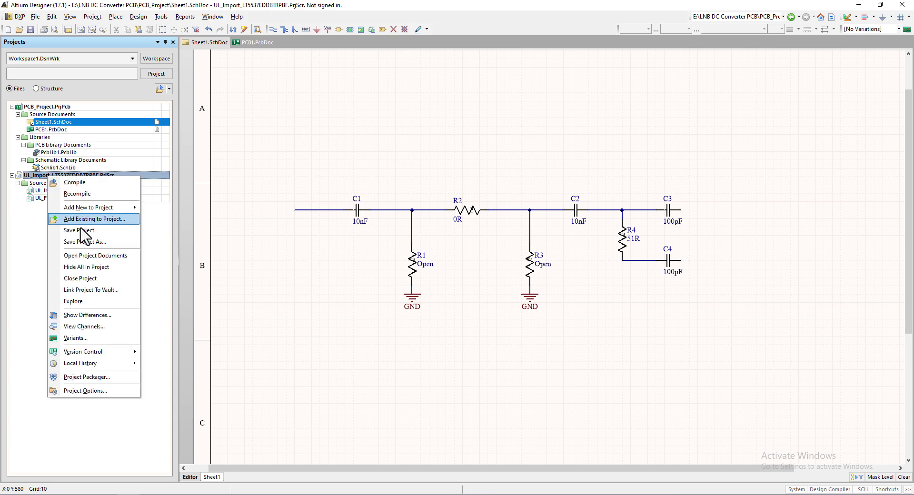
pyautogui.click(80, 279)
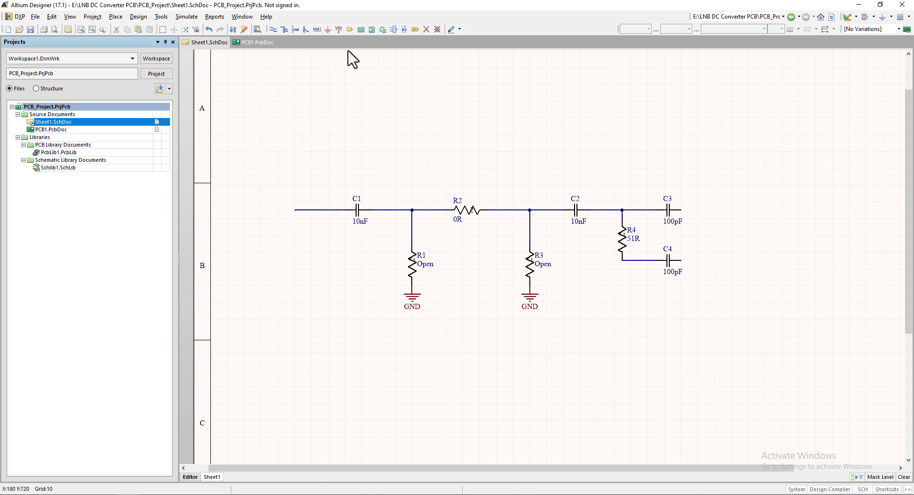
# Place LT5537EDDBTRPBF from Schlib1.SchLib right of the filter and set its designator to U1.
pyautogui.click(350, 30)
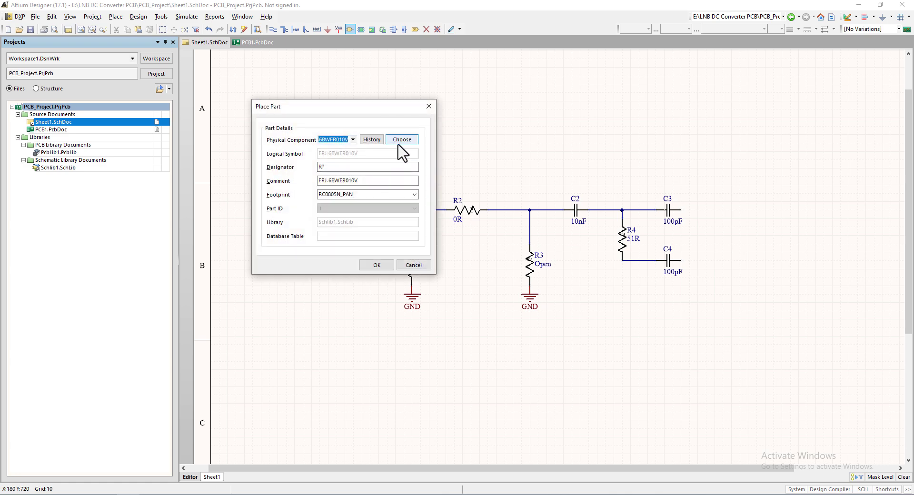
pyautogui.click(402, 140)
pyautogui.click(383, 205)
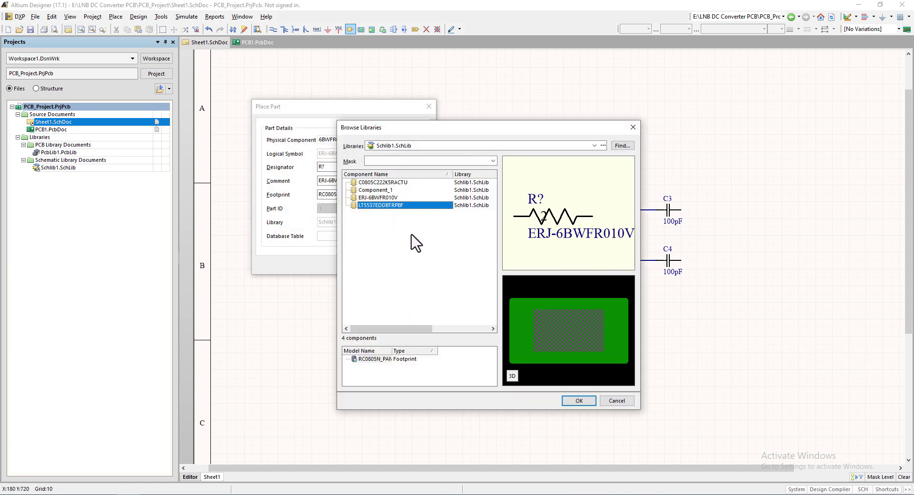
pyautogui.click(578, 400)
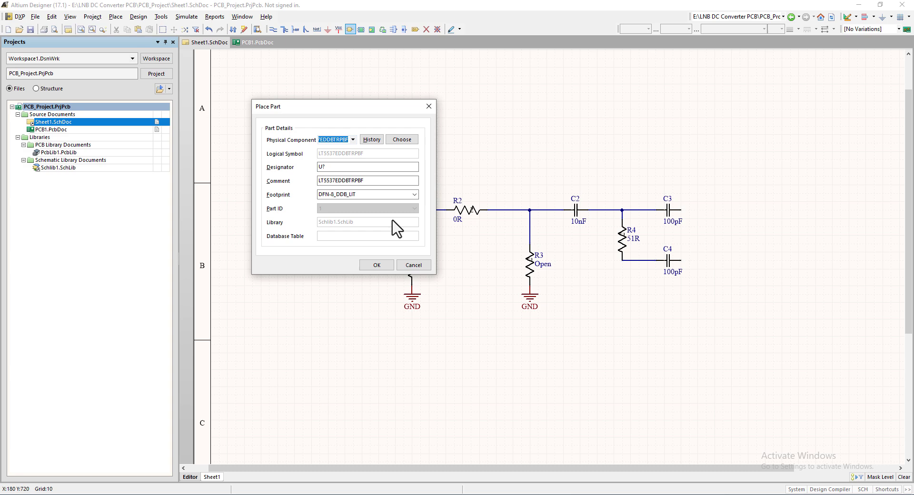
pyautogui.click(378, 266)
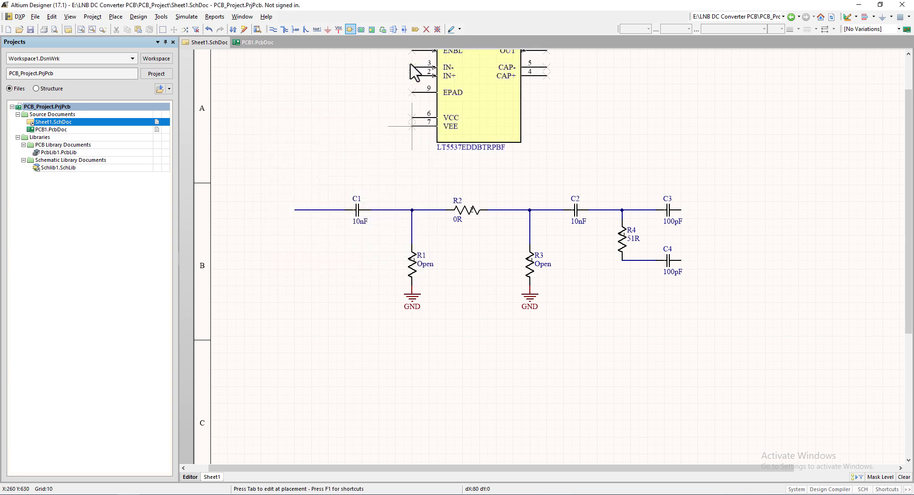
pyautogui.click(719, 327)
pyautogui.press('Escape')
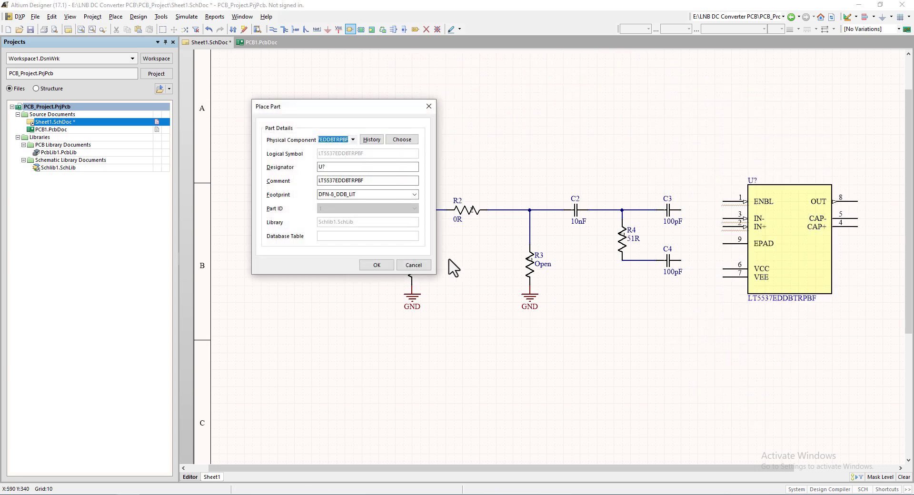
pyautogui.click(413, 265)
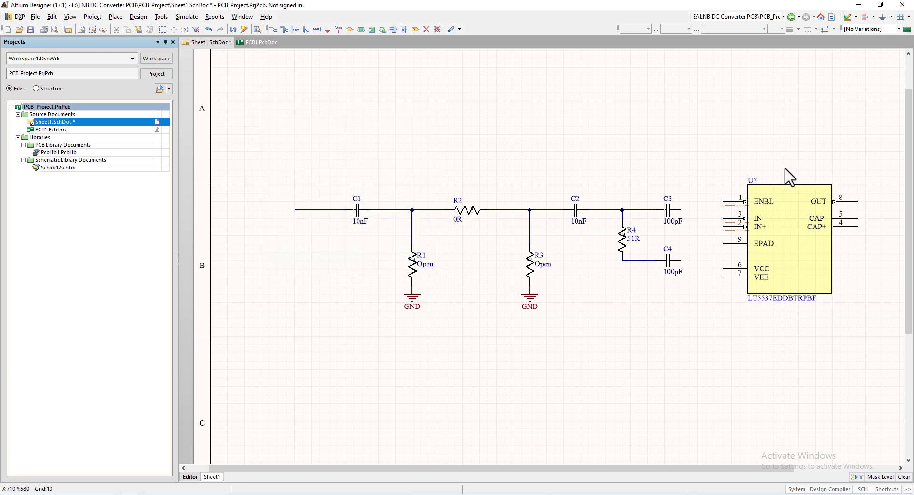
pyautogui.doubleClick(752, 180)
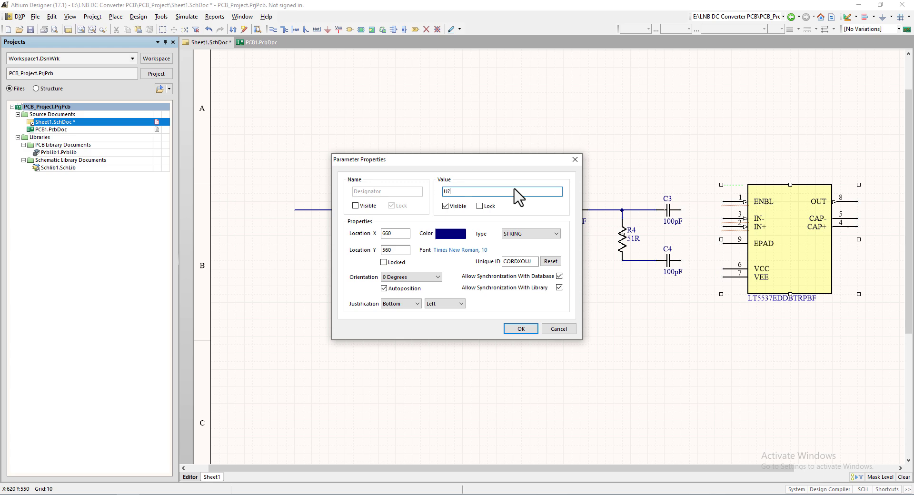
pyautogui.click(520, 329)
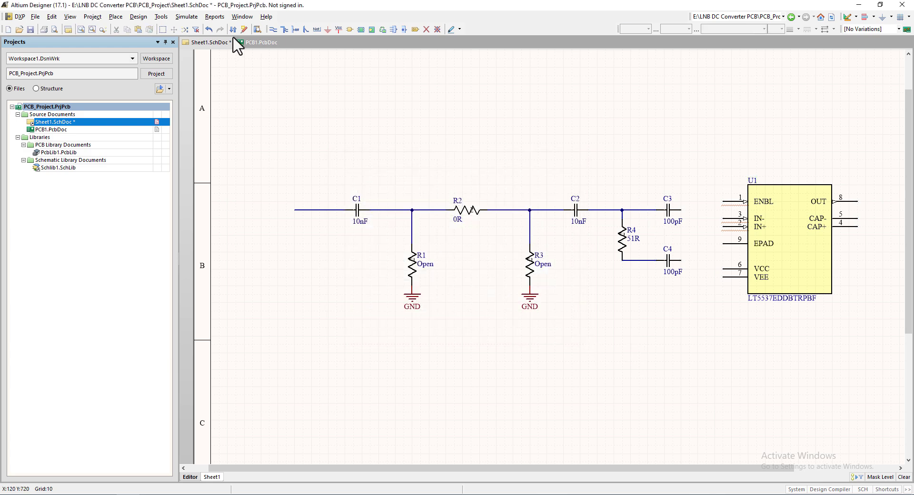
# Update PCB1.PcbDoc from Sheet1, matching nets manually, then validate and execute the change order.
pyautogui.click(138, 16)
pyautogui.click(168, 29)
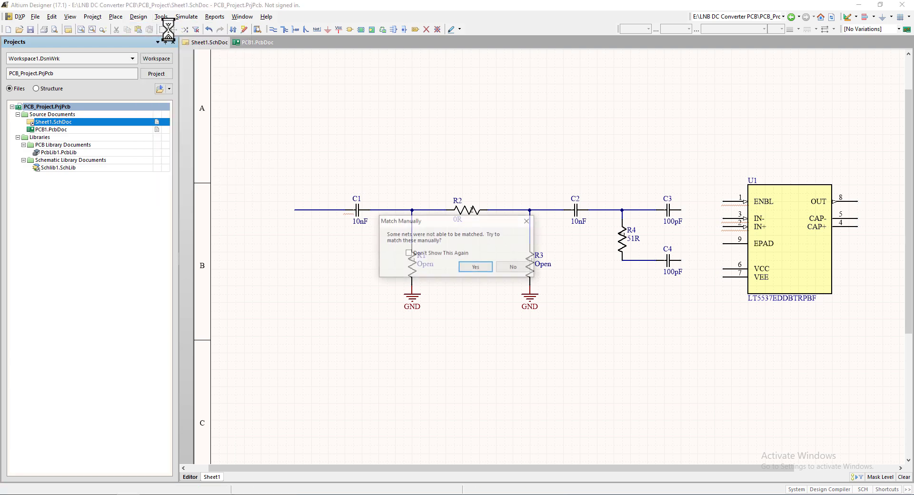
pyautogui.click(427, 252)
pyautogui.click(469, 269)
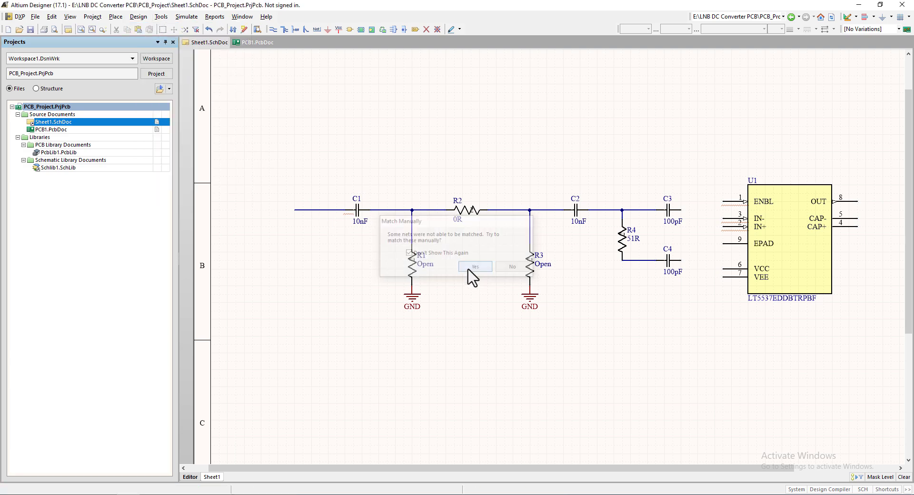
pyautogui.click(590, 354)
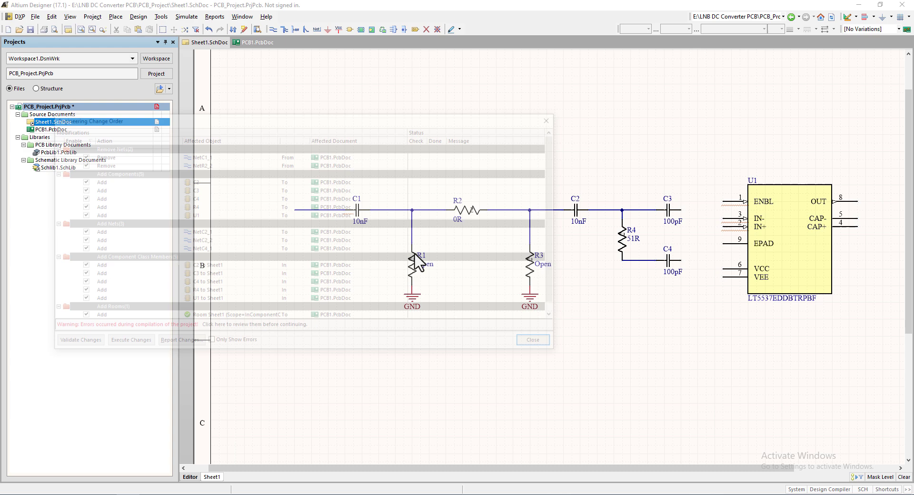
pyautogui.click(82, 346)
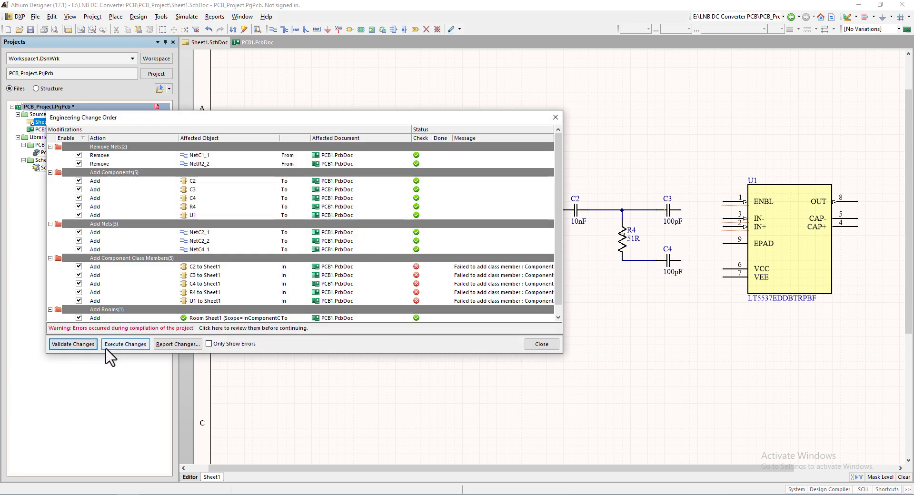
pyautogui.click(124, 345)
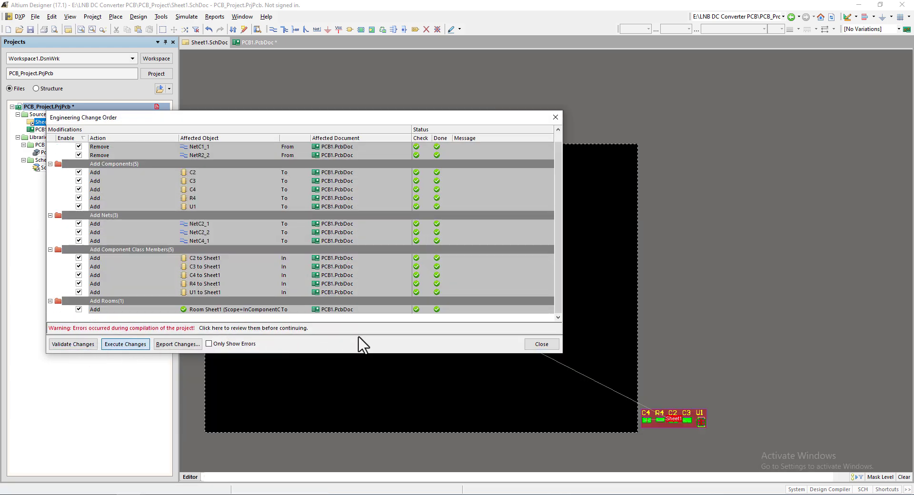
# Close the change order dialog and delete the red Sheet1 room.
pyautogui.click(541, 343)
pyautogui.keyDown('ctrl'); pyautogui.scroll(4, 697, 414); pyautogui.keyUp('ctrl')
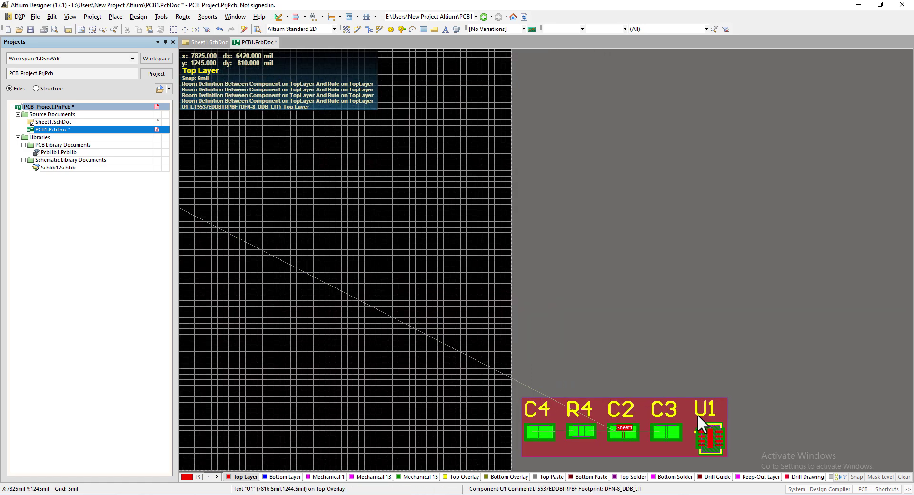
pyautogui.scroll(-5, 747, 349)
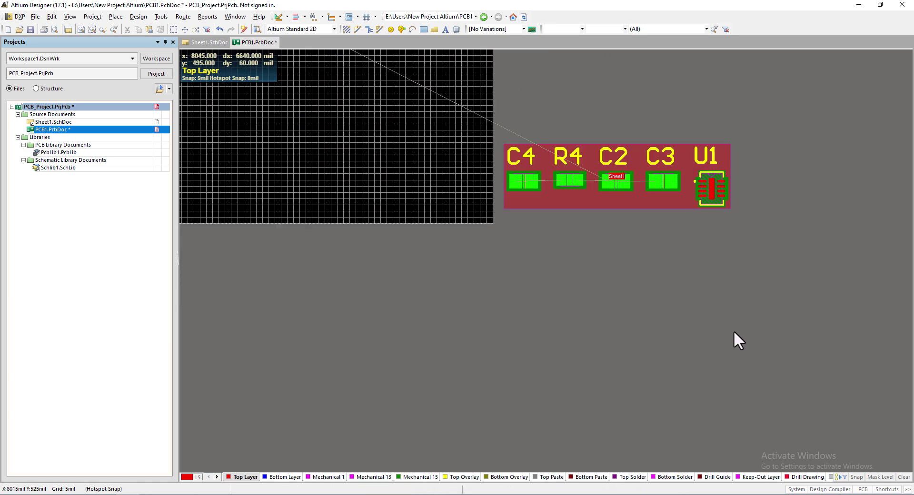
pyautogui.click(629, 199)
pyautogui.press('Delete')
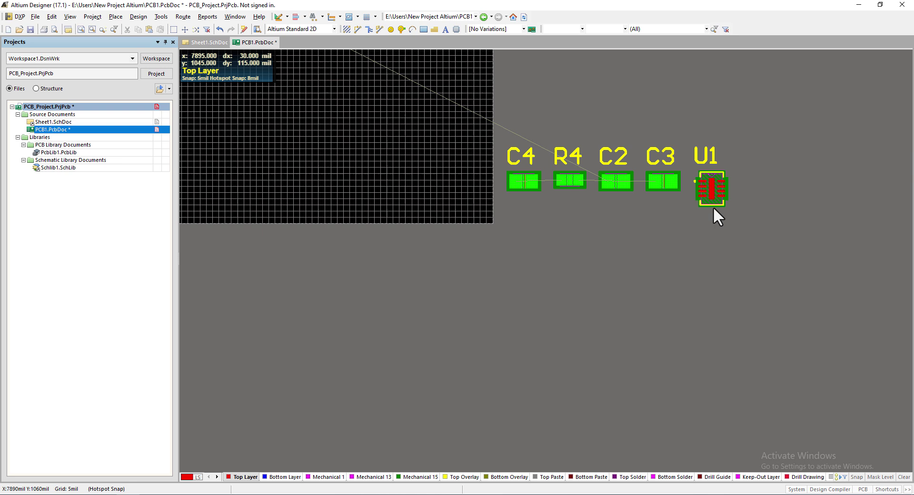
pyautogui.keyDown('ctrl'); pyautogui.scroll(-4, 752, 233); pyautogui.keyUp('ctrl')
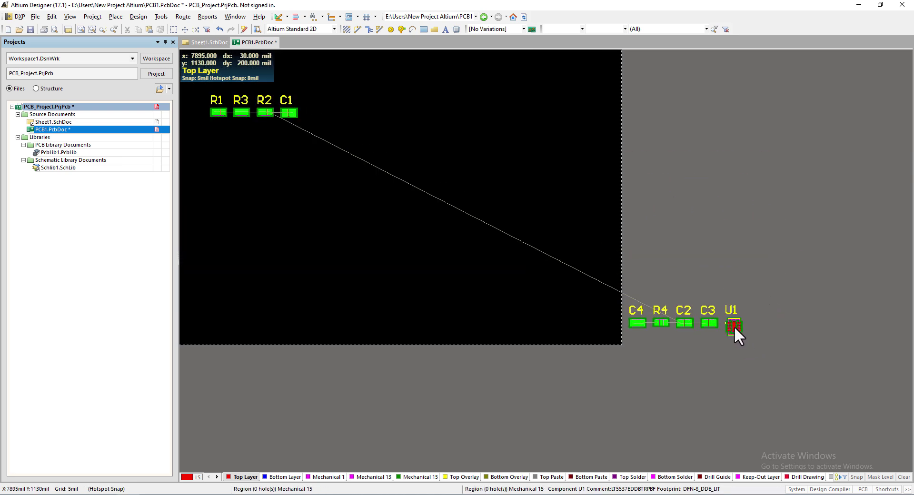
# Move U1 below C1 on the board, then move C4, R4, C2 and C3 onto the board.
pyautogui.moveTo(734, 327); pyautogui.dragTo(327, 137)
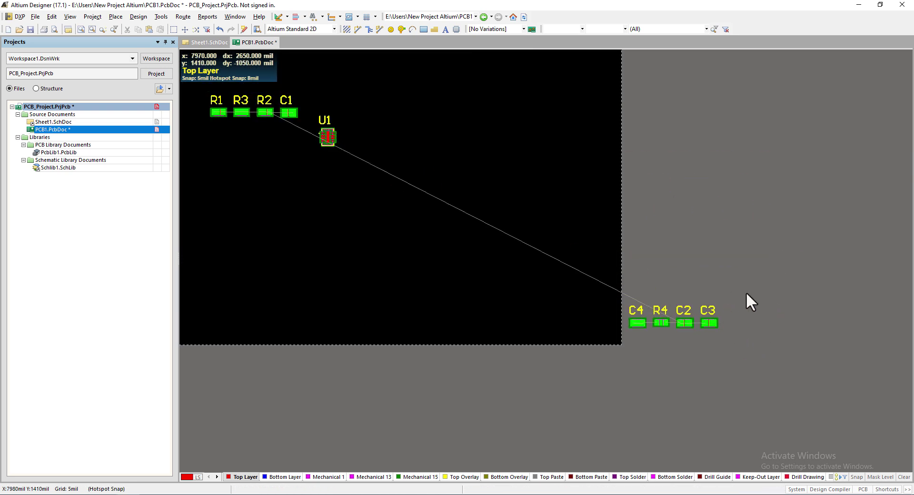
pyautogui.moveTo(746, 294); pyautogui.dragTo(619, 340)
pyautogui.moveTo(700, 330); pyautogui.dragTo(410, 190)
pyautogui.click(419, 189)
pyautogui.keyDown('ctrl'); pyautogui.scroll(6, 329, 137); pyautogui.keyUp('ctrl')
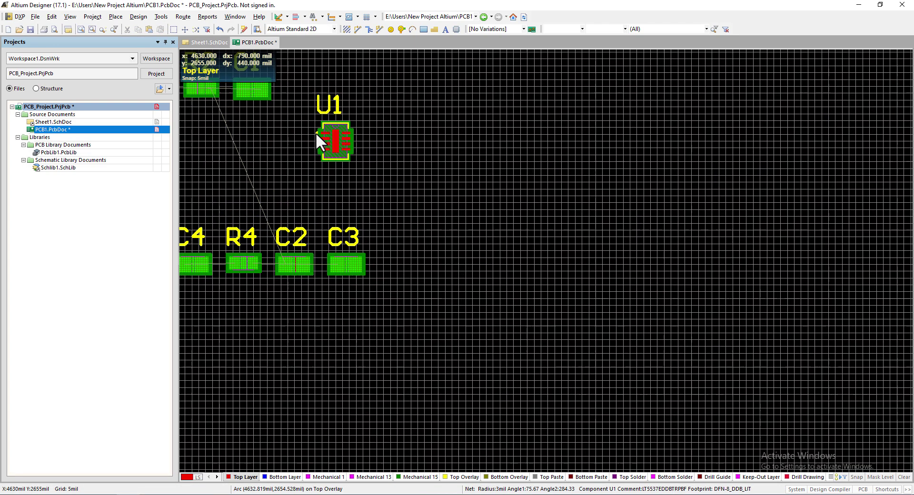
pyautogui.keyDown('ctrl'); pyautogui.scroll(-3, 523, 190); pyautogui.keyUp('ctrl')
pyautogui.scroll(1, 438, 342)
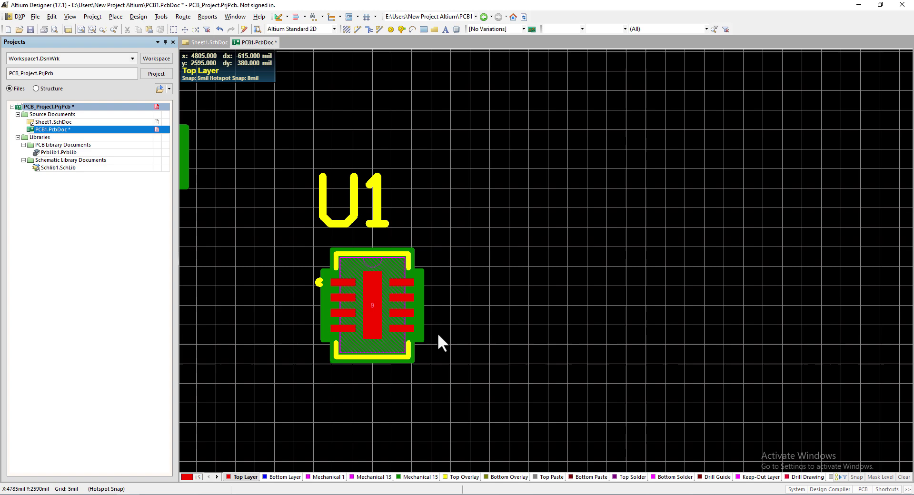
pyautogui.keyDown('ctrl'); pyautogui.scroll(5, 332, 326); pyautogui.keyUp('ctrl')
pyautogui.keyDown('ctrl'); pyautogui.scroll(-2, 590, 257); pyautogui.keyUp('ctrl')
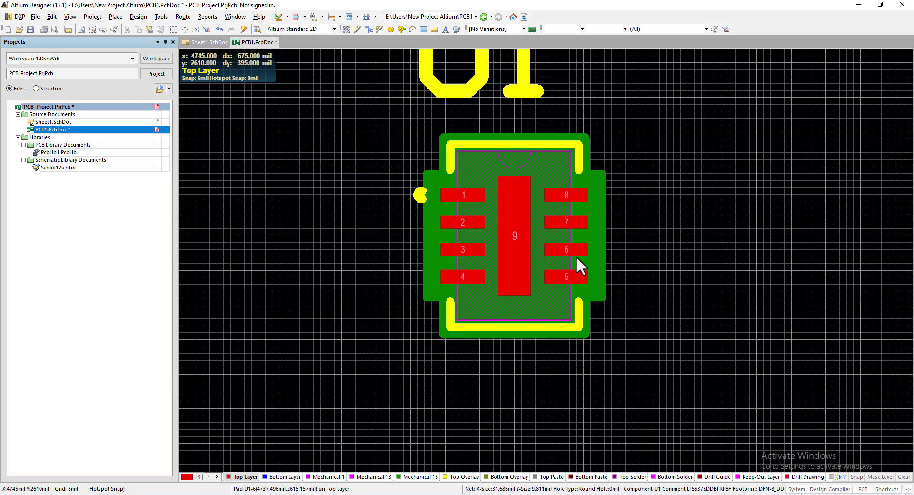
# Switch PCB1 to 3D layout mode and nudge U1 slightly up and to the right.
pyautogui.click(69, 17)
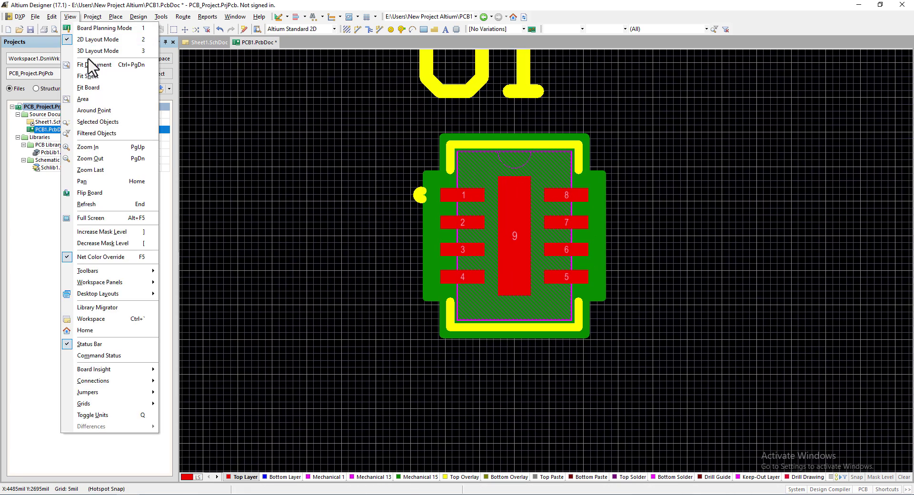
pyautogui.click(96, 45)
pyautogui.click(474, 256)
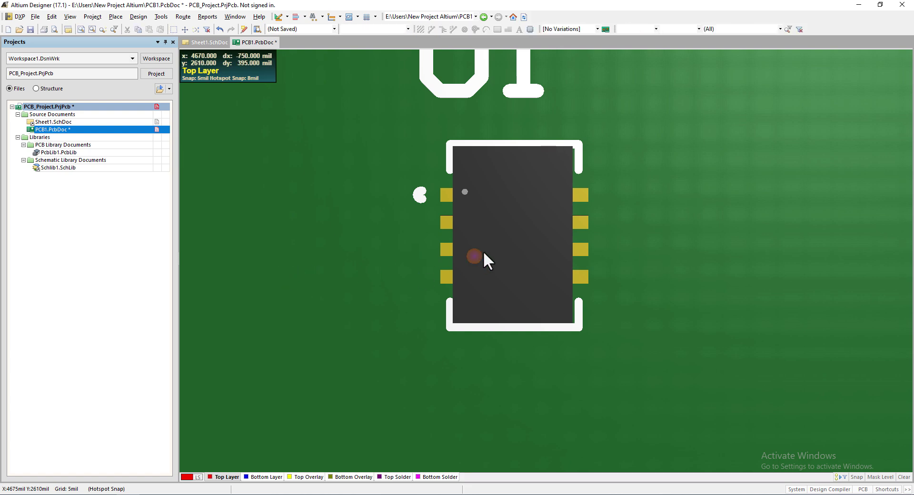
pyautogui.moveTo(527, 256); pyautogui.dragTo(505, 224)
# Dismiss the not-available-in-3D messages and zoom out to view U1 among the components.
pyautogui.click(395, 273)
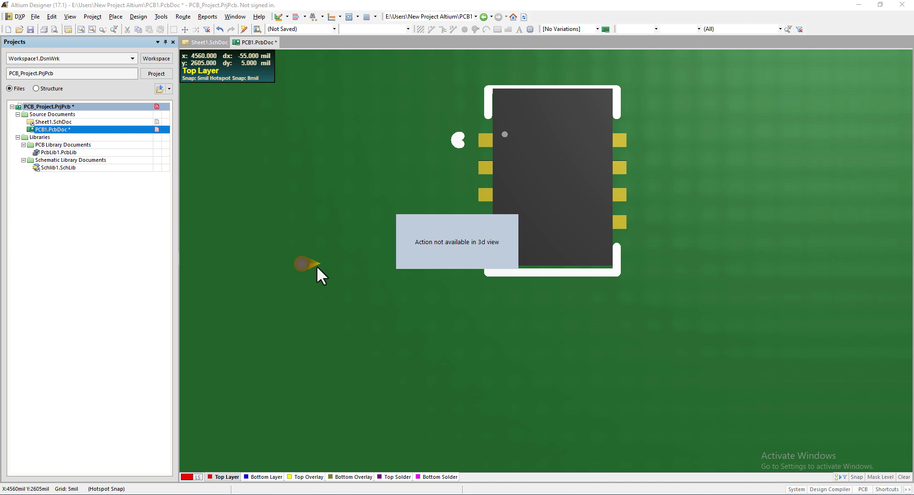
pyautogui.click(312, 264)
pyautogui.click(313, 211)
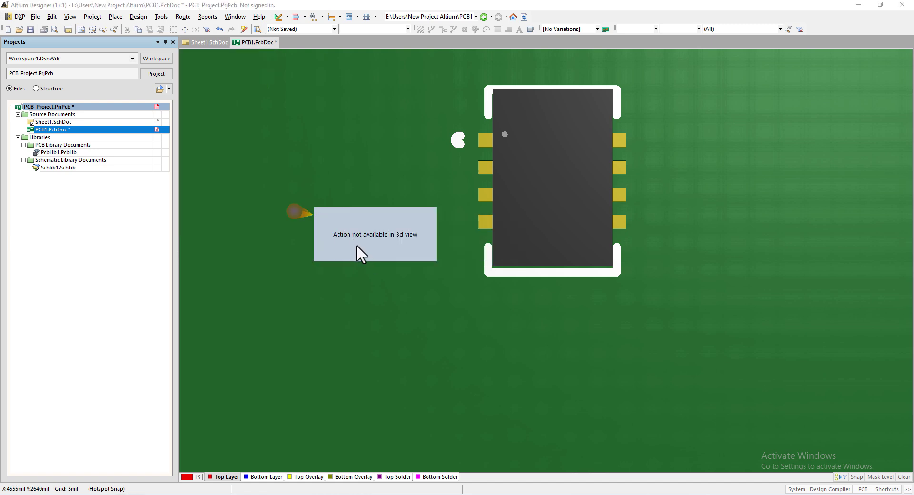
pyautogui.click(381, 294)
pyautogui.click(417, 313)
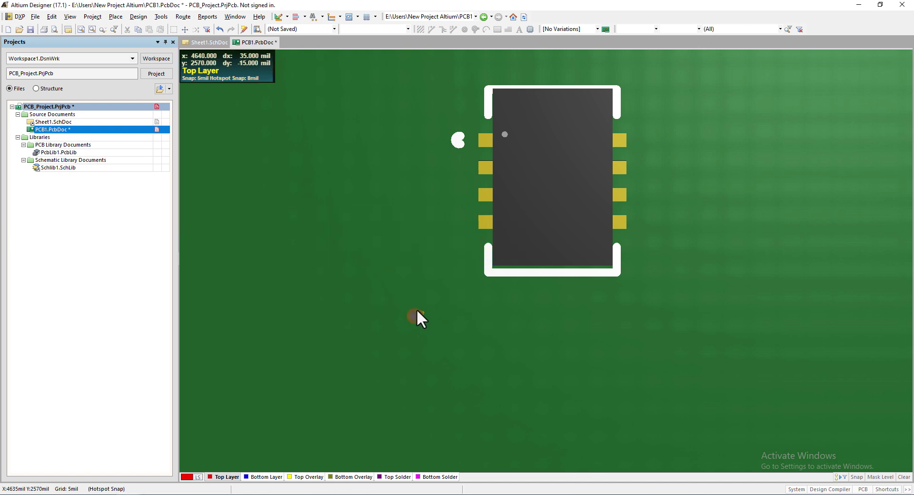
pyautogui.click(419, 264)
pyautogui.keyDown('ctrl'); pyautogui.scroll(-8, 426, 261); pyautogui.keyUp('ctrl')
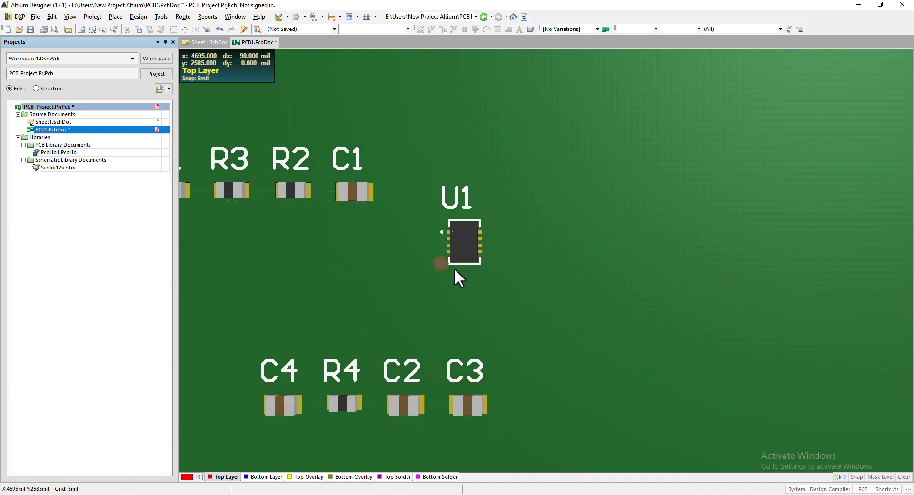